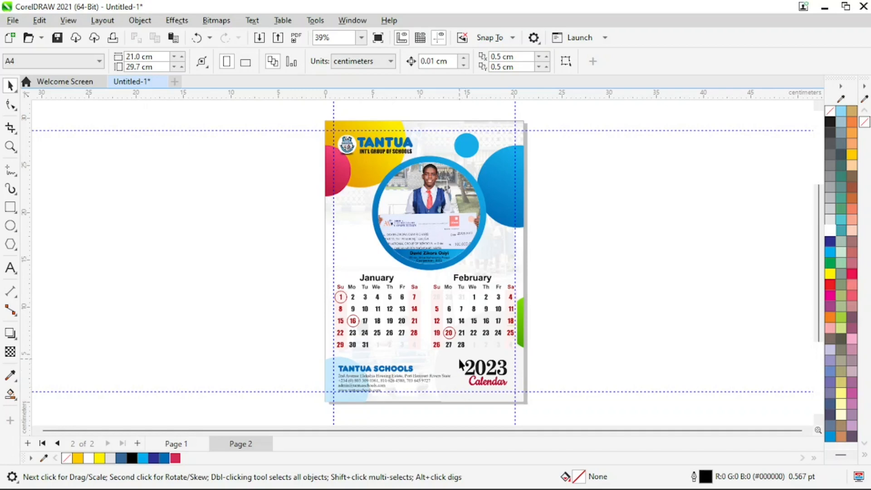
Zoom in to inspect the January and February month grids on page 2
{"action": "key", "text": "z"}
{"action": "right_click", "coordinate": [413, 182]}
{"action": "left_click_drag", "start_coordinate": [268, 144], "coordinate": [413, 331]}
{"action": "left_click_drag", "start_coordinate": [286, 258], "coordinate": [526, 344]}
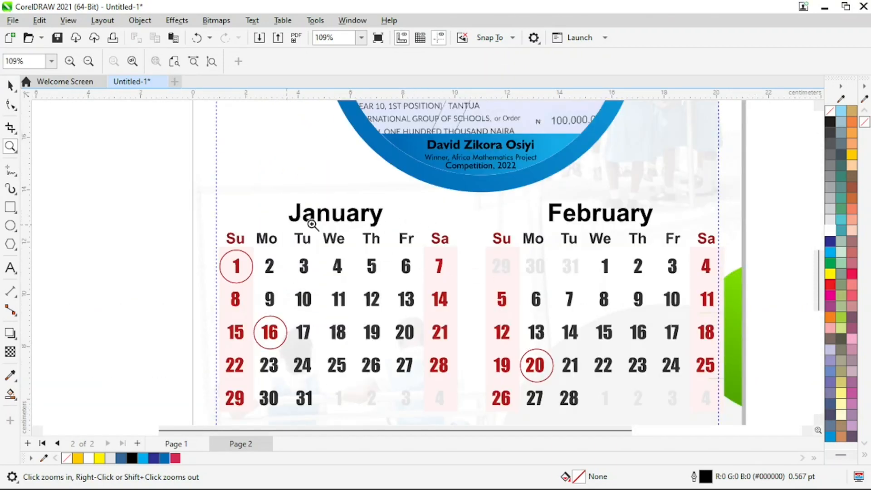
{"action": "key", "text": "F3"}
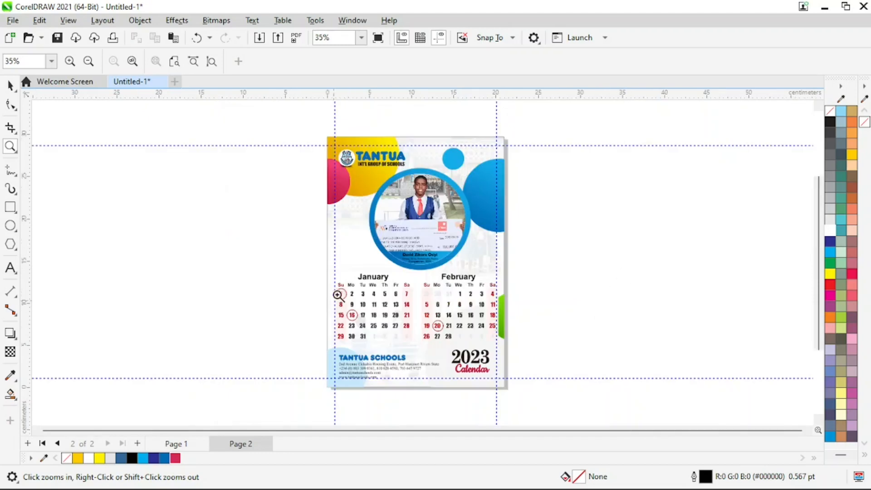
{"action": "key", "text": "space"}
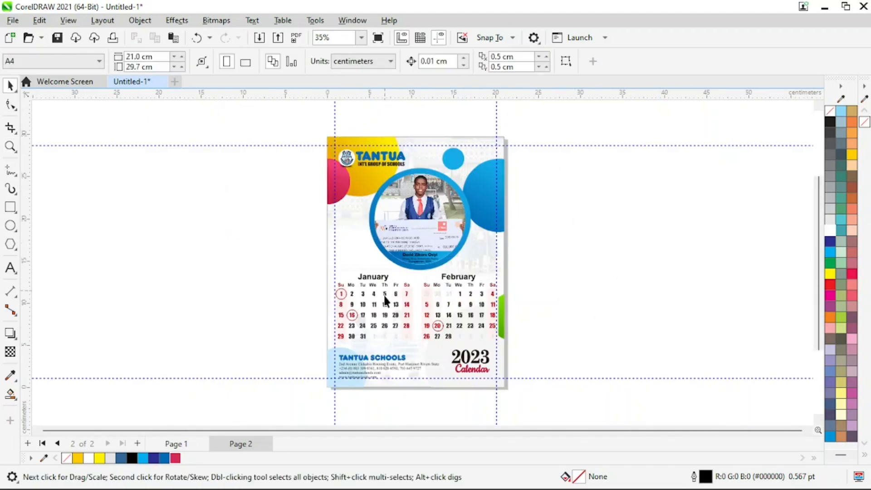
{"action": "key", "text": "space"}
{"action": "left_click_drag", "start_coordinate": [288, 257], "coordinate": [537, 352]}
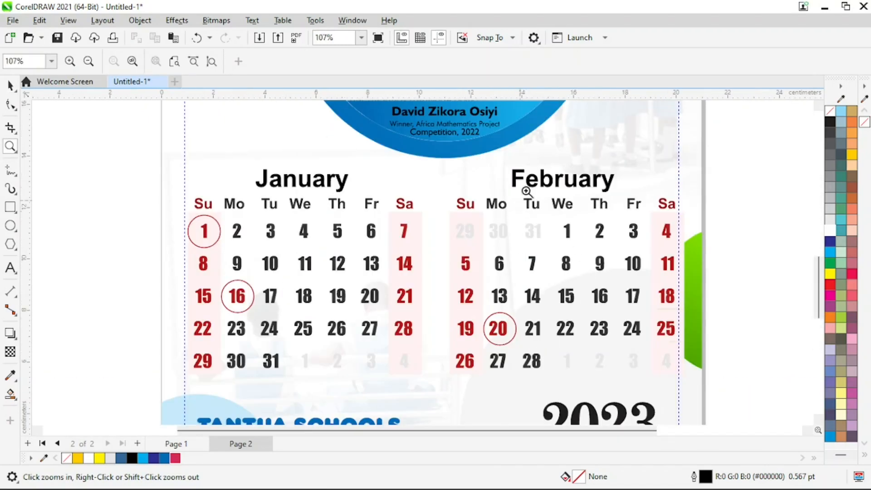
{"action": "key", "text": "F3"}
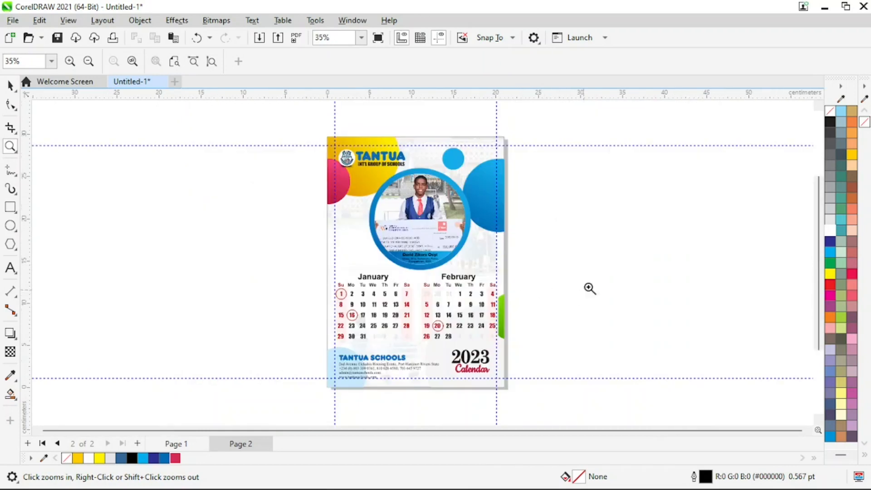
{"action": "key", "text": "space"}
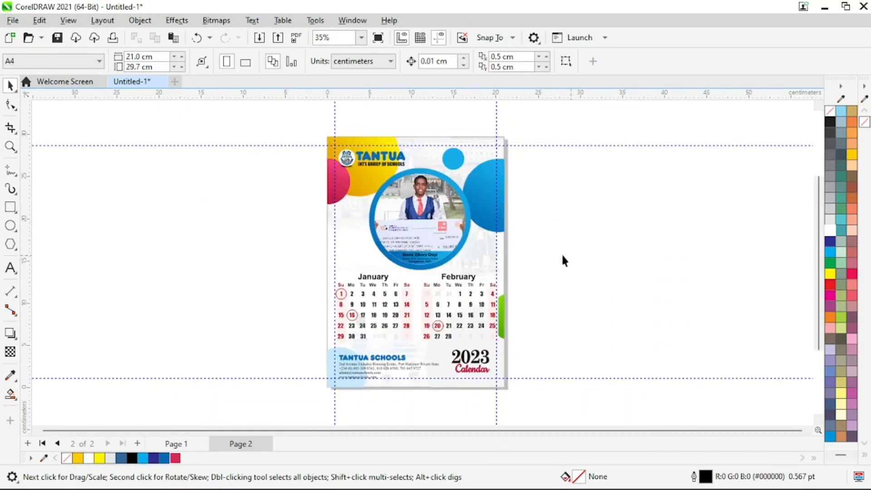
Select the whole calendar design on page 2 and move it off the page to the left
{"action": "left_click", "coordinate": [181, 444]}
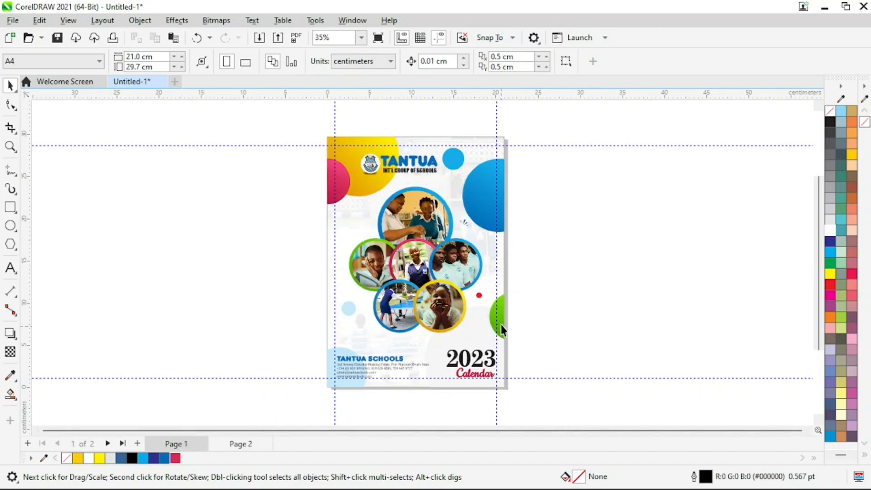
{"action": "left_click", "coordinate": [242, 444]}
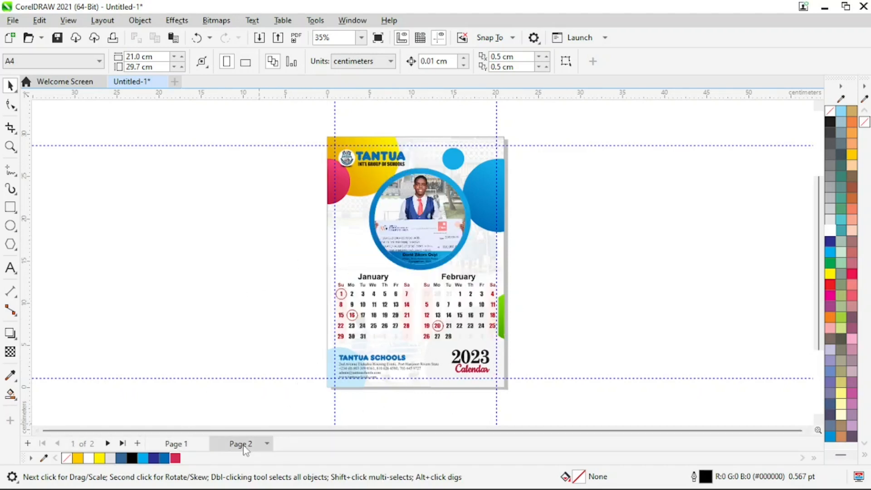
{"action": "key", "text": "F2"}
{"action": "right_click", "coordinate": [327, 165]}
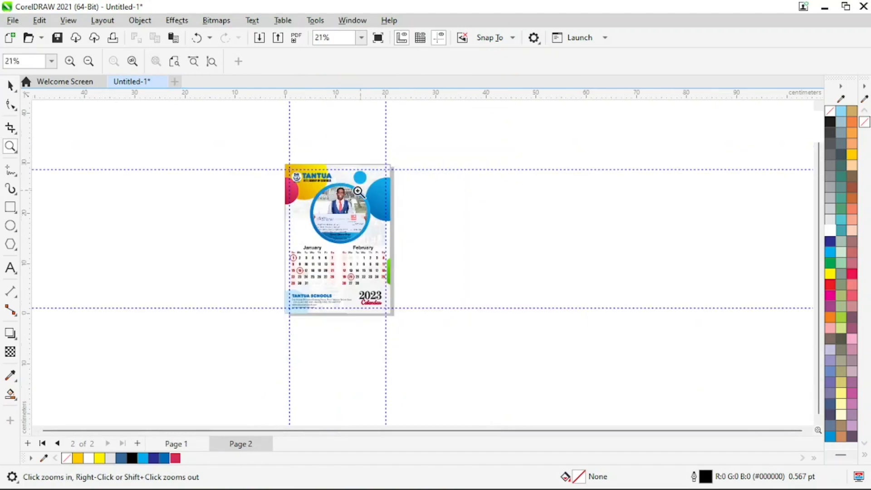
{"action": "left_click_drag", "start_coordinate": [465, 368], "coordinate": [464, 368]}
{"action": "left_click_drag", "start_coordinate": [358, 244], "coordinate": [162, 247]}
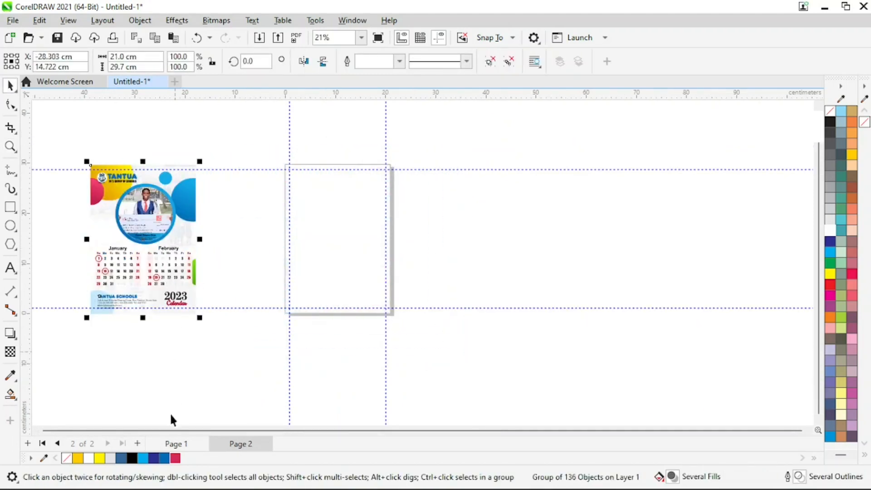
Add a blank third page, then show the cover on page 1
{"action": "left_click", "coordinate": [176, 444]}
{"action": "left_click", "coordinate": [244, 444]}
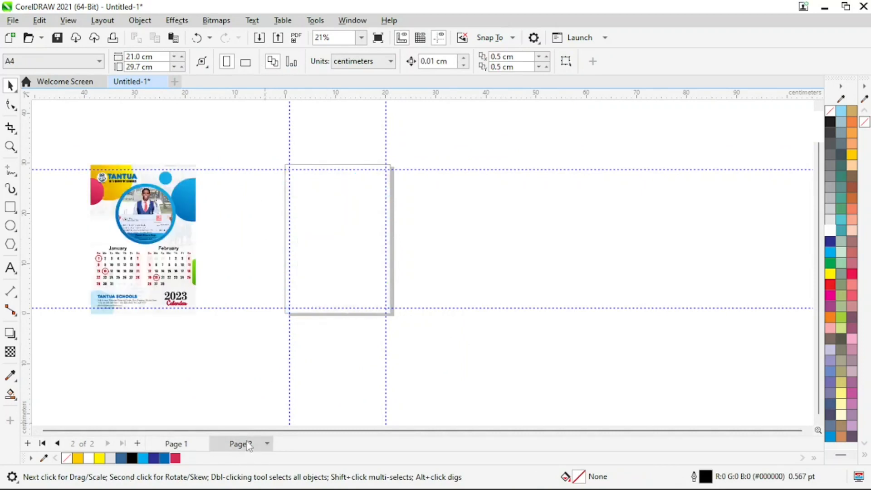
{"action": "left_click", "coordinate": [138, 443]}
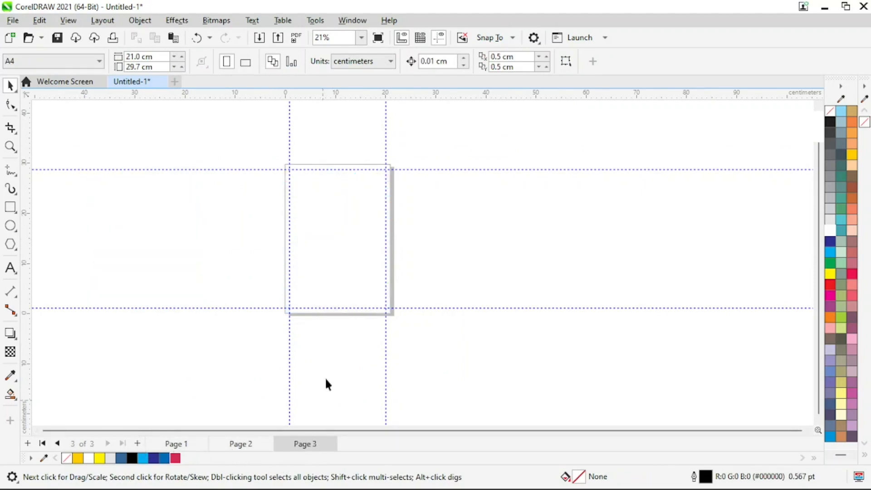
{"action": "left_click", "coordinate": [238, 445]}
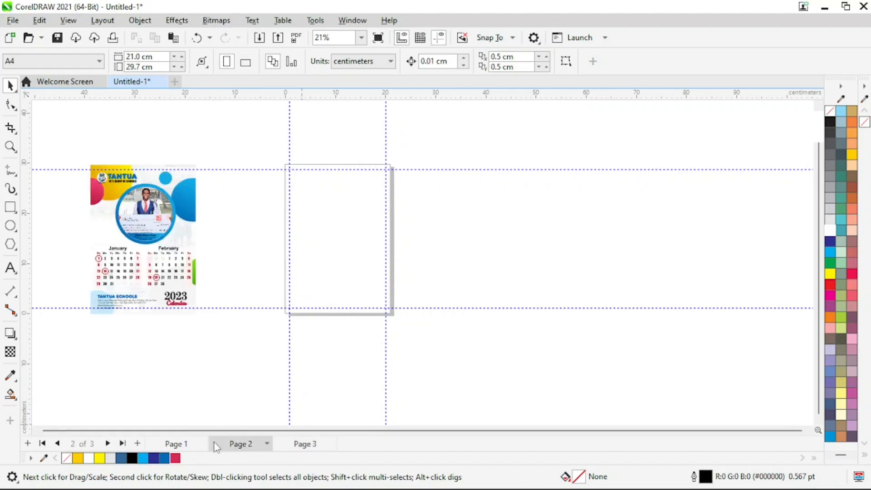
{"action": "left_click", "coordinate": [185, 445]}
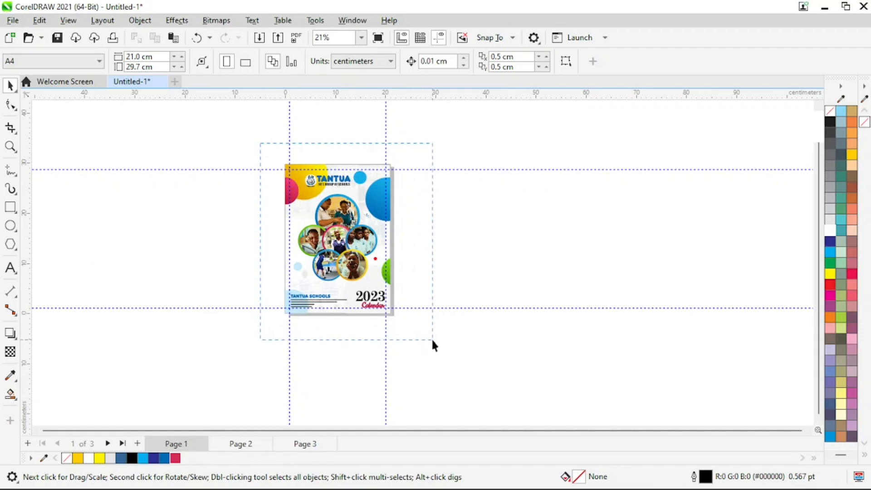
Copy the cover design from page 1 and paste it onto the empty page 2
{"action": "left_click_drag", "start_coordinate": [432, 340], "coordinate": [440, 347]}
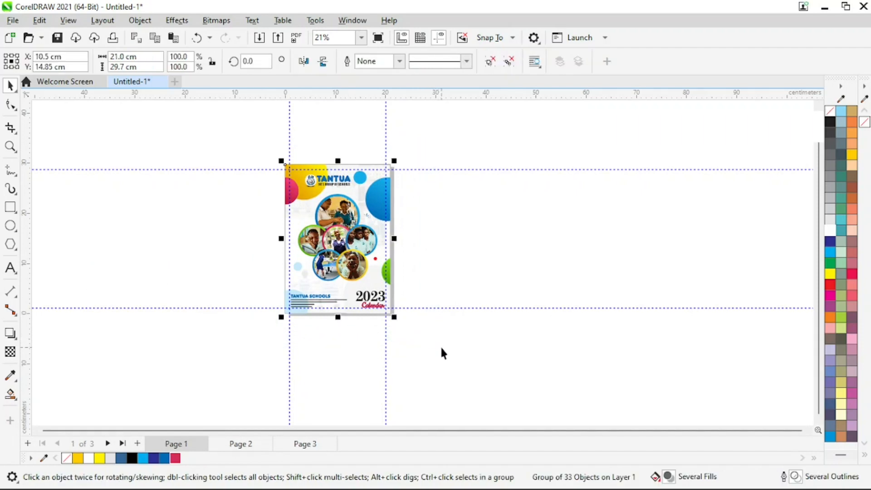
{"action": "left_click", "coordinate": [241, 443]}
{"action": "key", "text": "ctrl+v"}
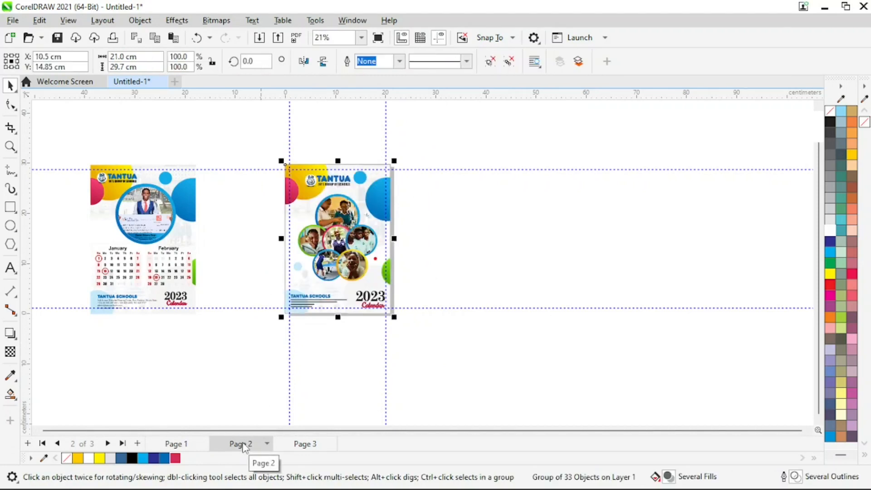
{"action": "left_click", "coordinate": [495, 271]}
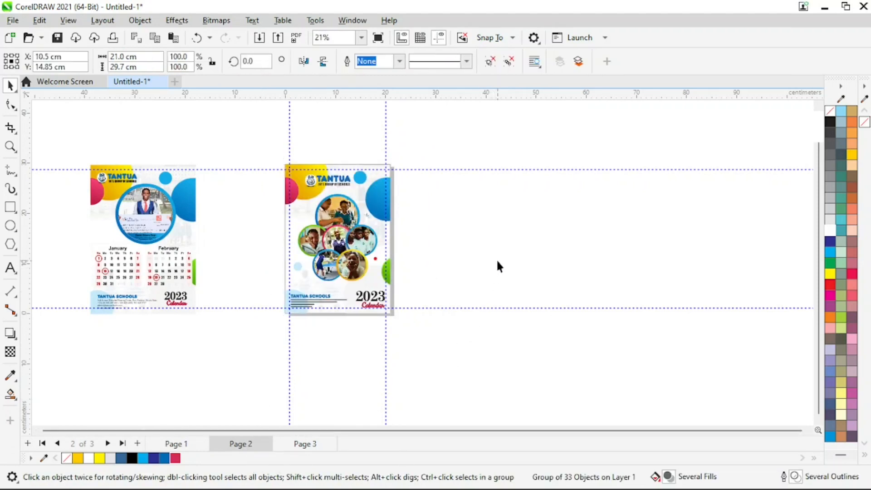
Move the calendar design closer to page 2's left side and zoom to frame both designs
{"action": "left_click_drag", "start_coordinate": [99, 213], "coordinate": [209, 333]}
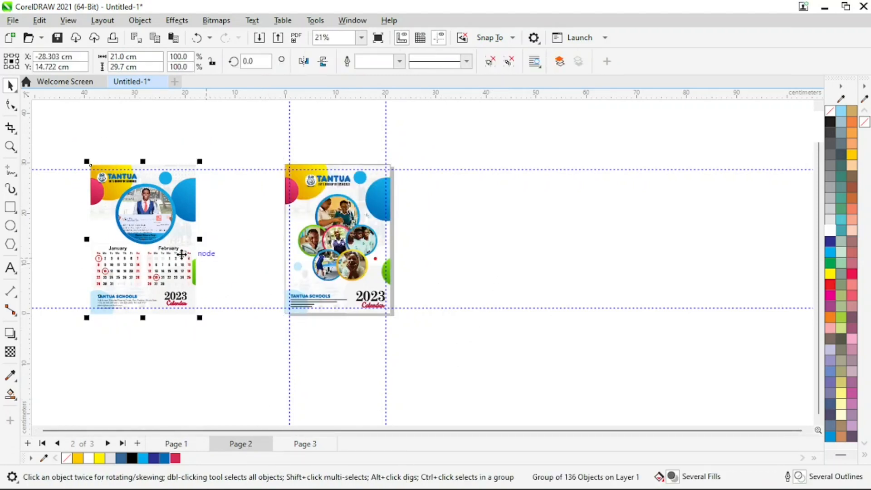
{"action": "left_click_drag", "start_coordinate": [71, 146], "coordinate": [240, 321]}
{"action": "left_click_drag", "start_coordinate": [131, 226], "coordinate": [175, 224]}
{"action": "key", "text": "z"}
{"action": "left_click_drag", "start_coordinate": [93, 132], "coordinate": [461, 341]}
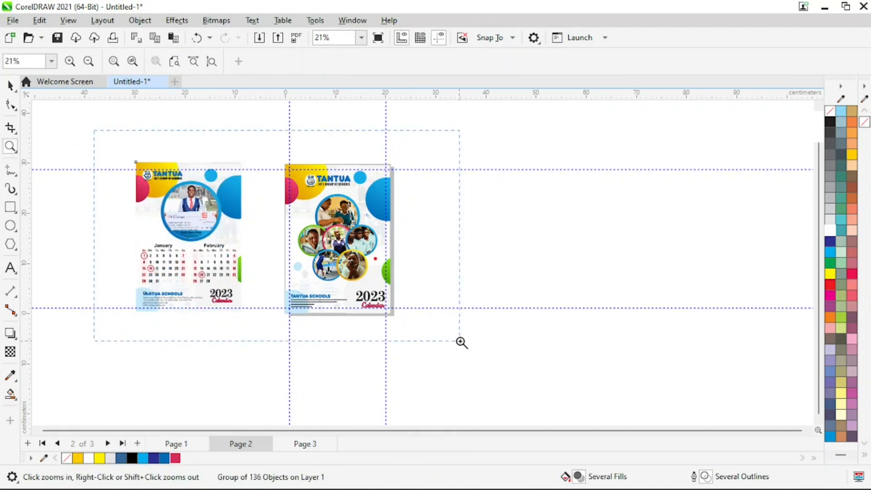
{"action": "key", "text": "space"}
{"action": "left_click", "coordinate": [651, 266]}
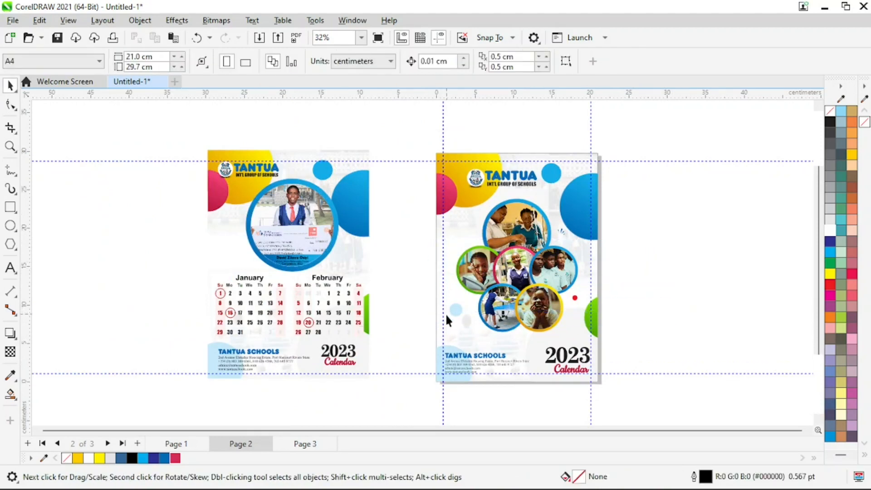
Ungroup the page 2 cover copy and delete the extra photo circles and the small dot
{"action": "left_click", "coordinate": [503, 269]}
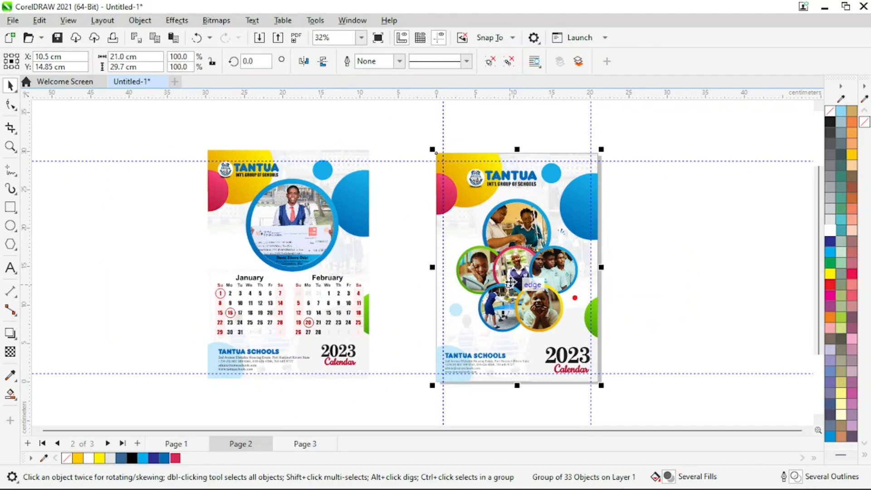
{"action": "left_click", "coordinate": [490, 64]}
{"action": "left_click_drag", "start_coordinate": [706, 233], "coordinate": [434, 301]}
{"action": "key", "text": "Delete"}
{"action": "left_click_drag", "start_coordinate": [653, 206], "coordinate": [628, 221]}
{"action": "left_click_drag", "start_coordinate": [553, 247], "coordinate": [554, 248]}
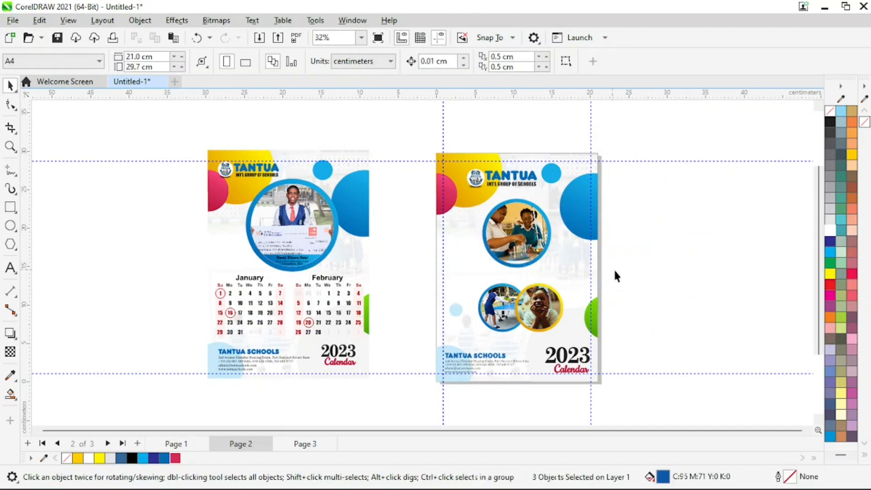
{"action": "key", "text": "Delete"}
{"action": "left_click_drag", "start_coordinate": [648, 278], "coordinate": [505, 316]}
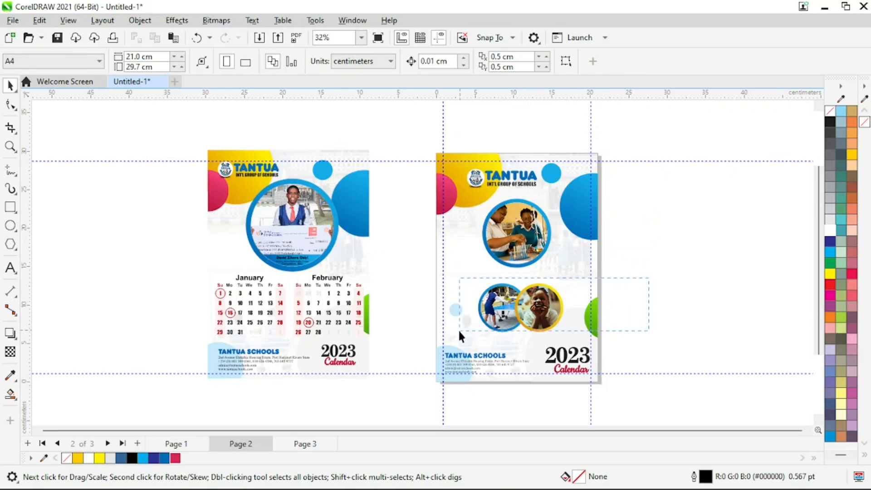
{"action": "left_click_drag", "start_coordinate": [459, 333], "coordinate": [469, 314]}
{"action": "key", "text": "Delete"}
{"action": "key", "text": "Delete"}
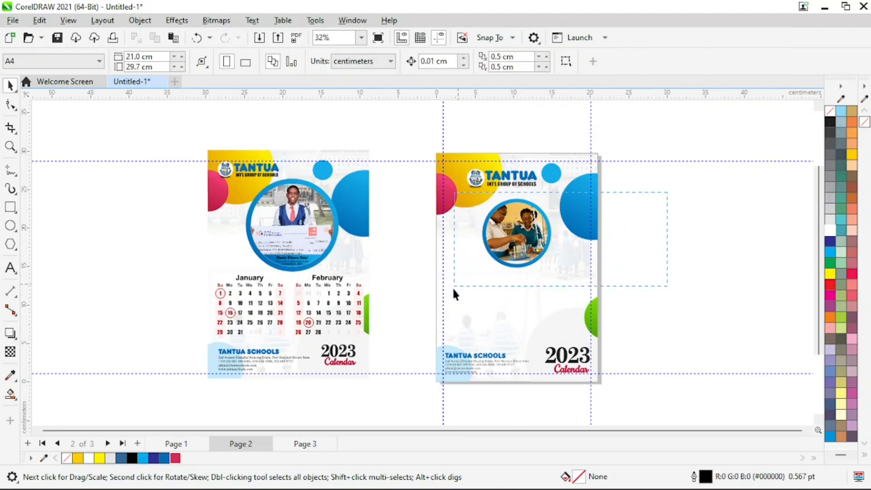
Enlarge the remaining photo circle to about 11.87 cm and nudge it into position
{"action": "left_click_drag", "start_coordinate": [453, 287], "coordinate": [454, 287]}
{"action": "left_click_drag", "start_coordinate": [558, 274], "coordinate": [565, 290]}
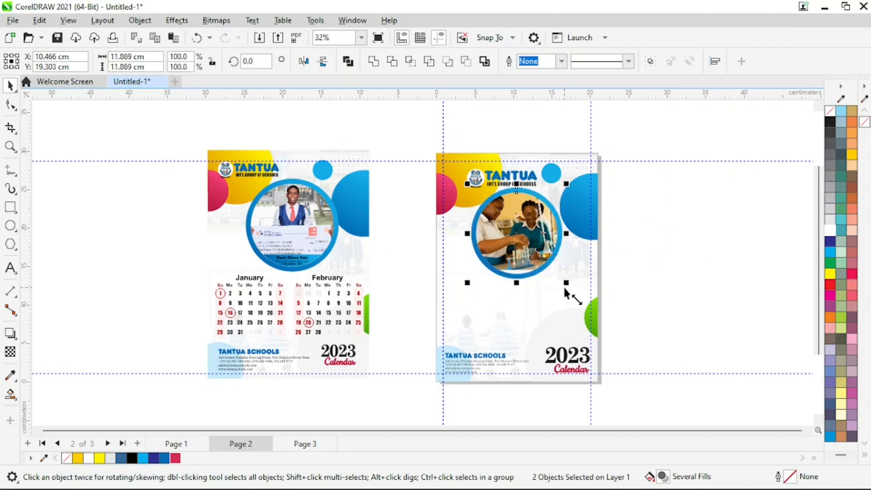
{"action": "key", "text": "Down"}
{"action": "key", "text": "Down"}
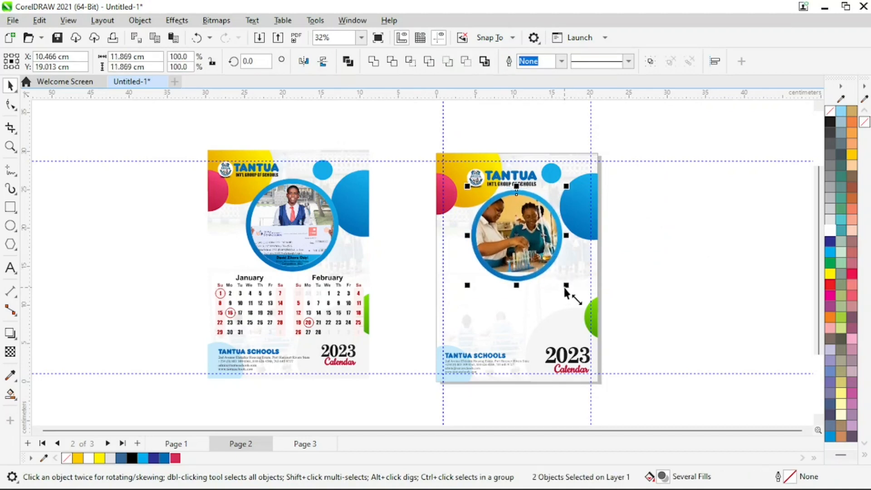
{"action": "key", "text": "ctrl+Down"}
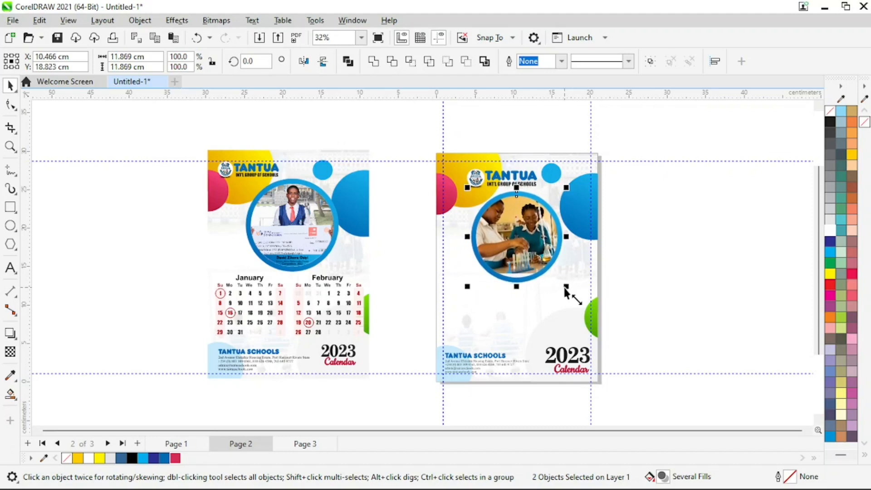
{"action": "left_click", "coordinate": [678, 285]}
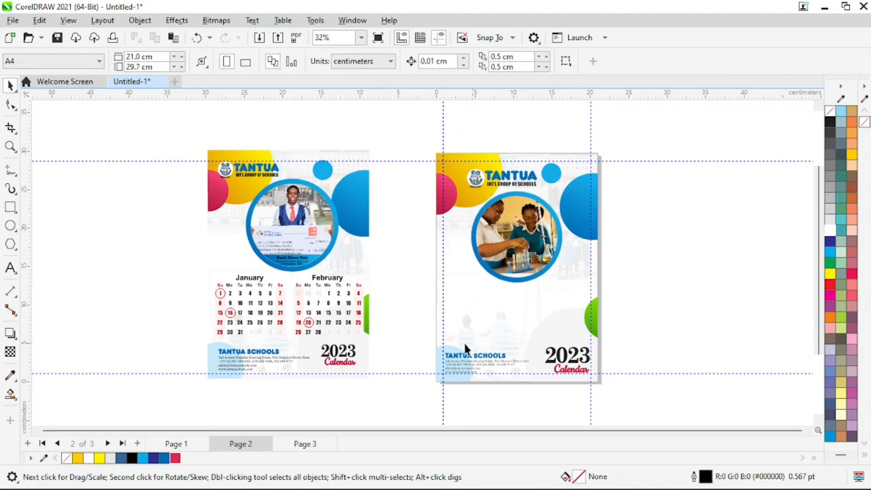
{"action": "left_click", "coordinate": [344, 313]}
Nudge the photo circle on page 2 slightly downward
{"action": "key", "text": "z"}
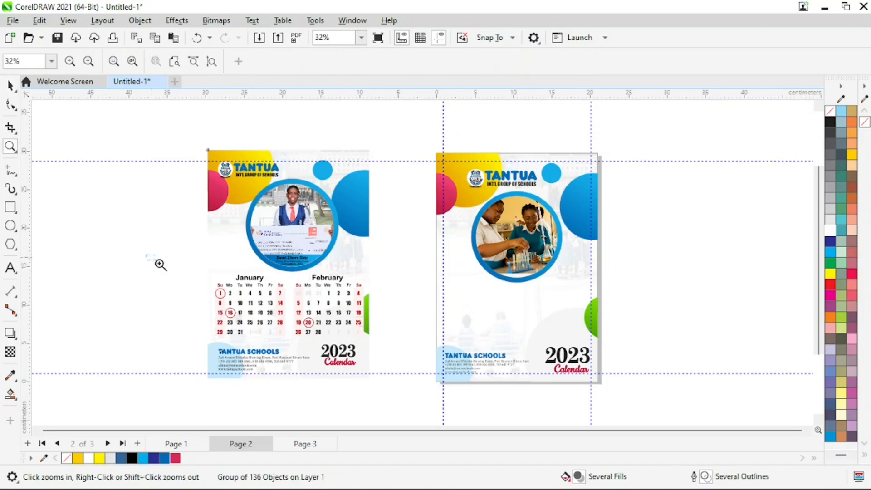
{"action": "left_click_drag", "start_coordinate": [146, 255], "coordinate": [448, 350]}
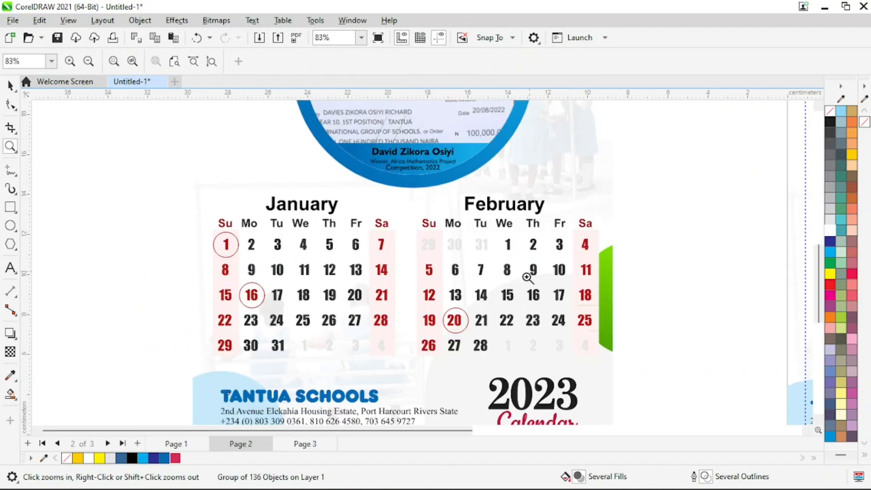
{"action": "key", "text": "F3"}
{"action": "key", "text": "space"}
{"action": "left_click", "coordinate": [707, 255]}
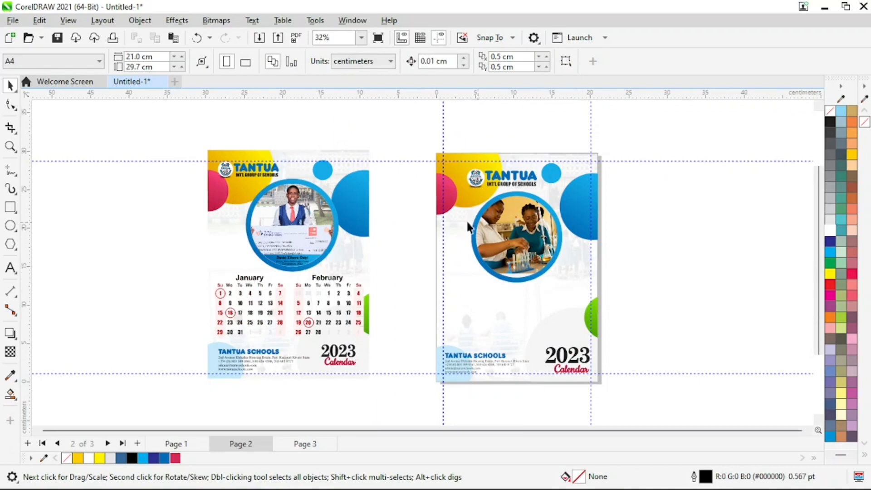
{"action": "left_click_drag", "start_coordinate": [605, 249], "coordinate": [635, 185]}
{"action": "key", "text": "Down"}
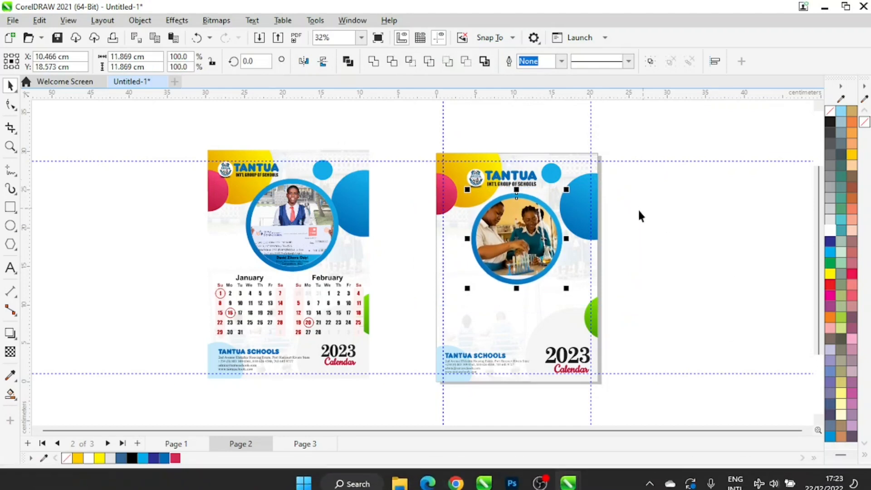
{"action": "left_click", "coordinate": [762, 475]}
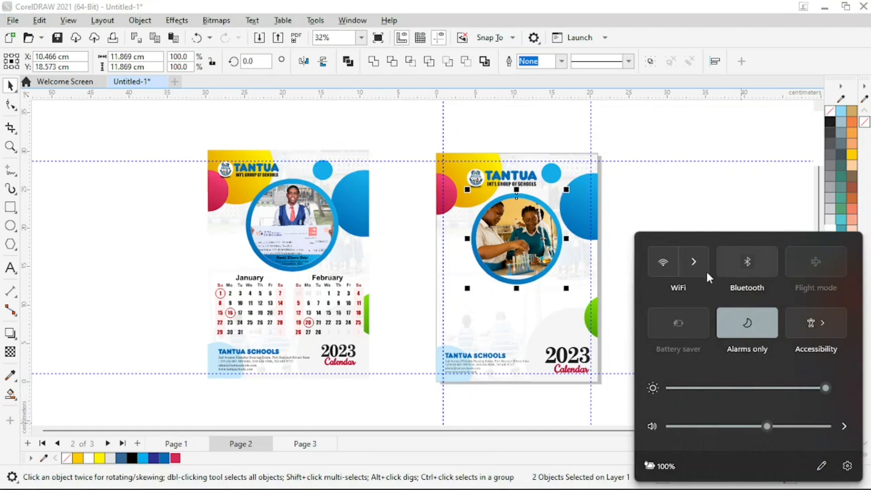
{"action": "left_click", "coordinate": [700, 211]}
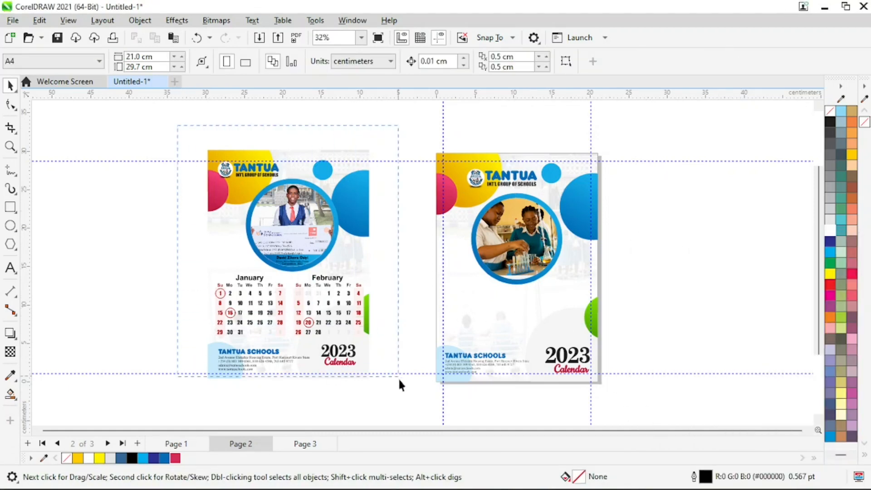
Shift the calendar design further left, away from page 2
{"action": "left_click_drag", "start_coordinate": [334, 274], "coordinate": [296, 259]}
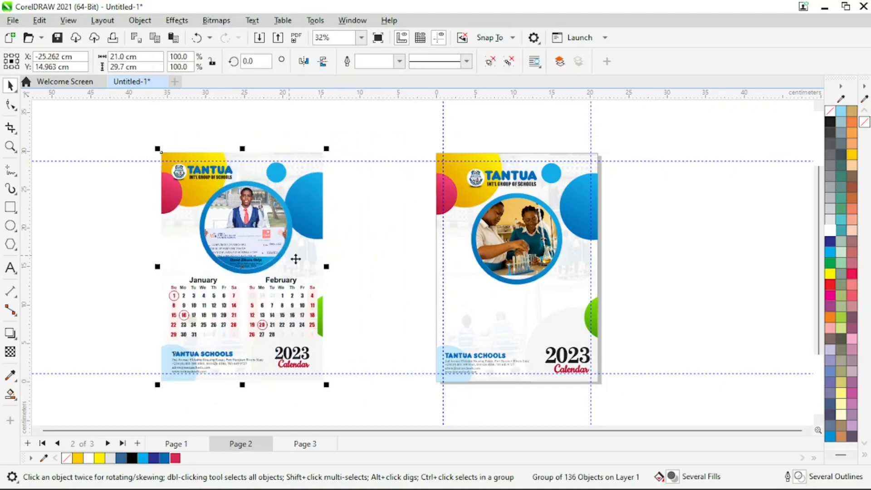
{"action": "left_click", "coordinate": [399, 221]}
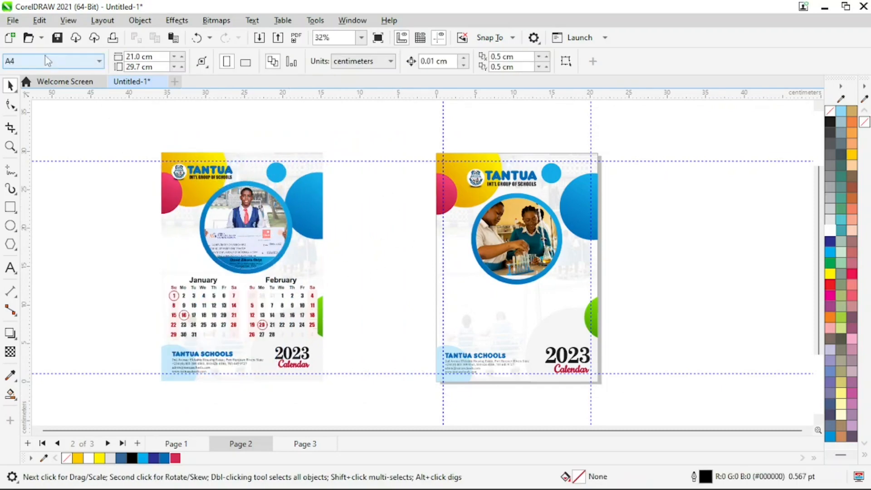
{"action": "left_click", "coordinate": [13, 21]}
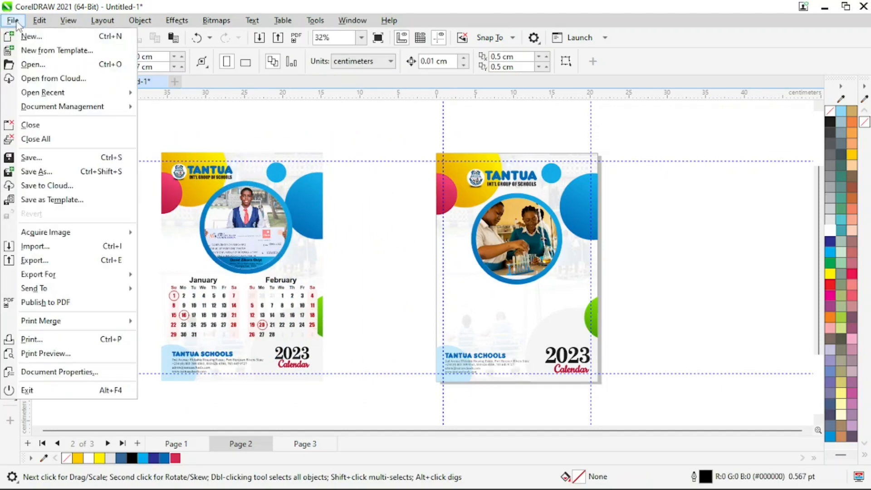
Open '2023 Calendar' from Desktop > Youtube Tutorials, accepting the PDF import and Arial font substitutions
{"action": "left_click", "coordinate": [34, 63]}
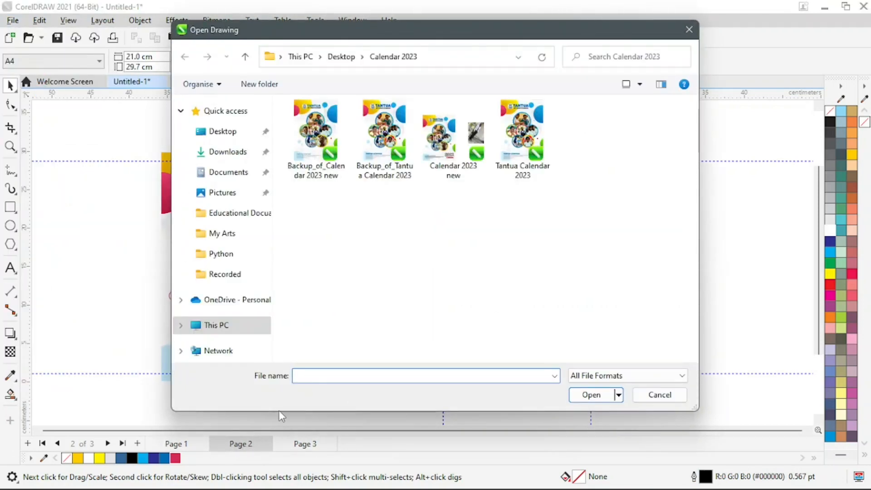
{"action": "left_click", "coordinate": [341, 60]}
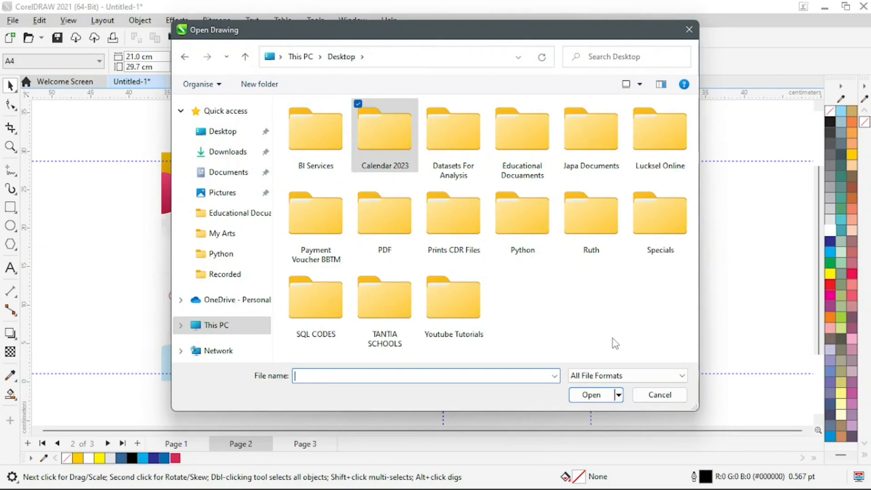
{"action": "left_click", "coordinate": [460, 301]}
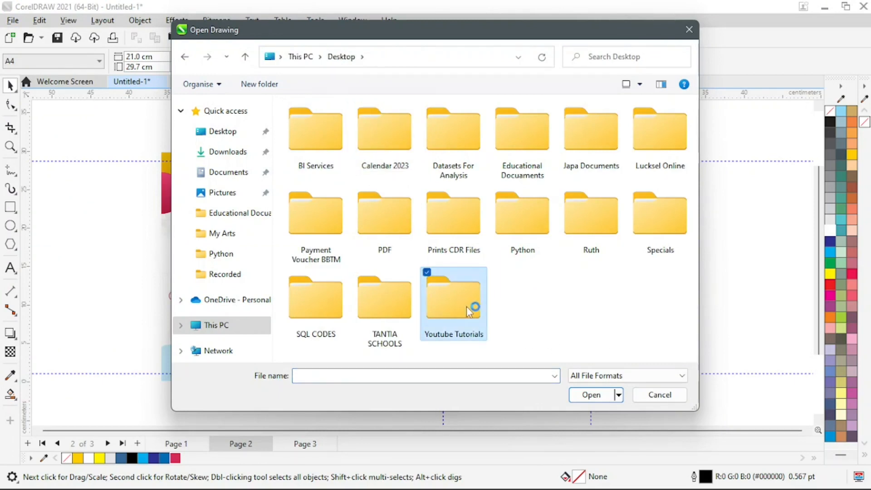
{"action": "double_click", "coordinate": [466, 298]}
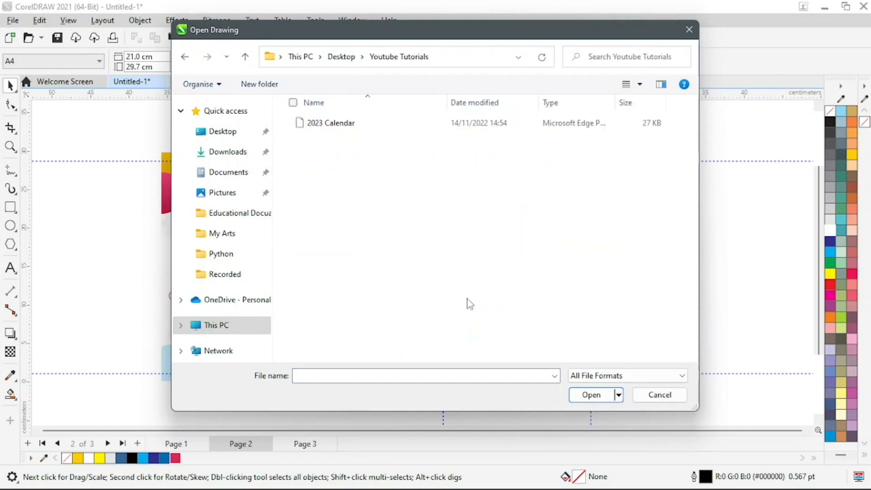
{"action": "left_click", "coordinate": [318, 127]}
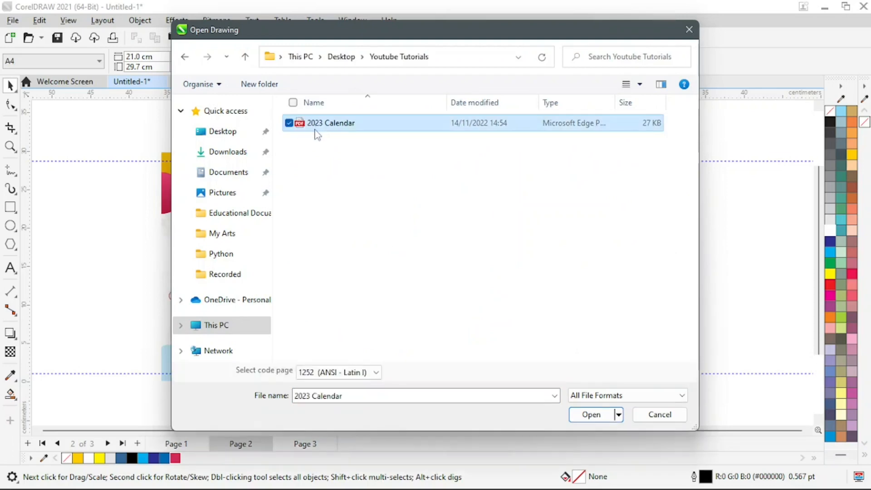
{"action": "left_click", "coordinate": [597, 418]}
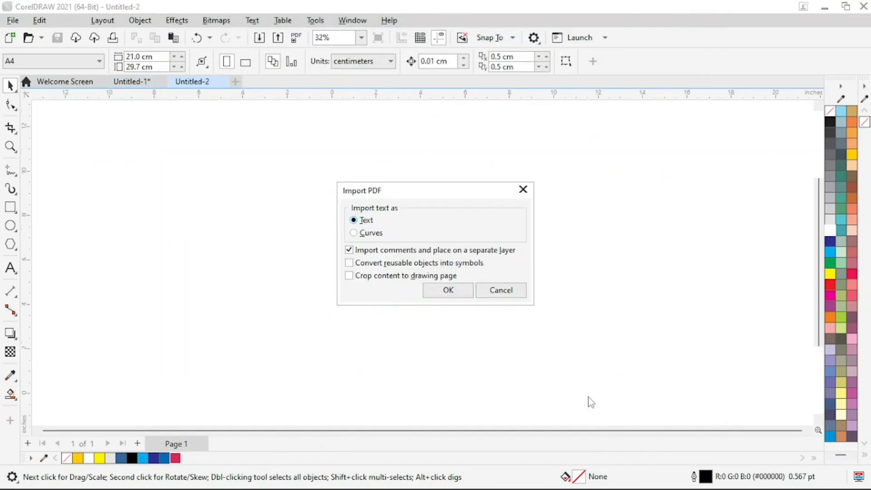
{"action": "left_click", "coordinate": [439, 291]}
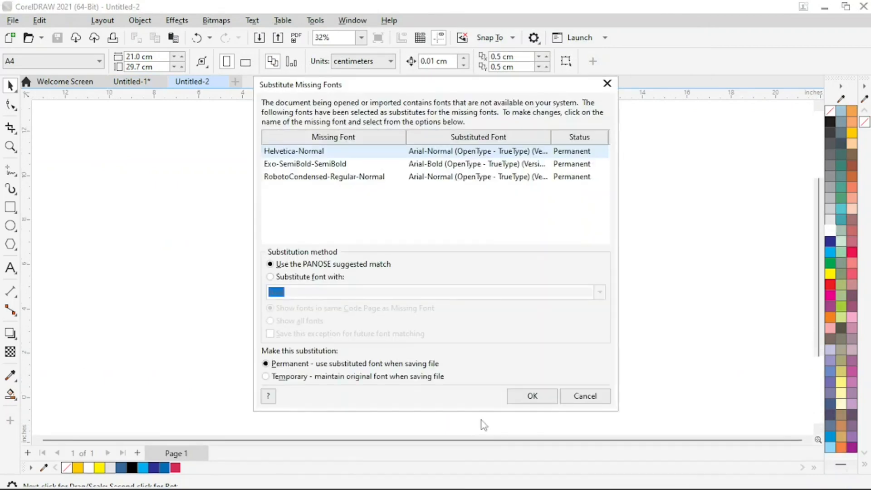
{"action": "left_click", "coordinate": [532, 396]}
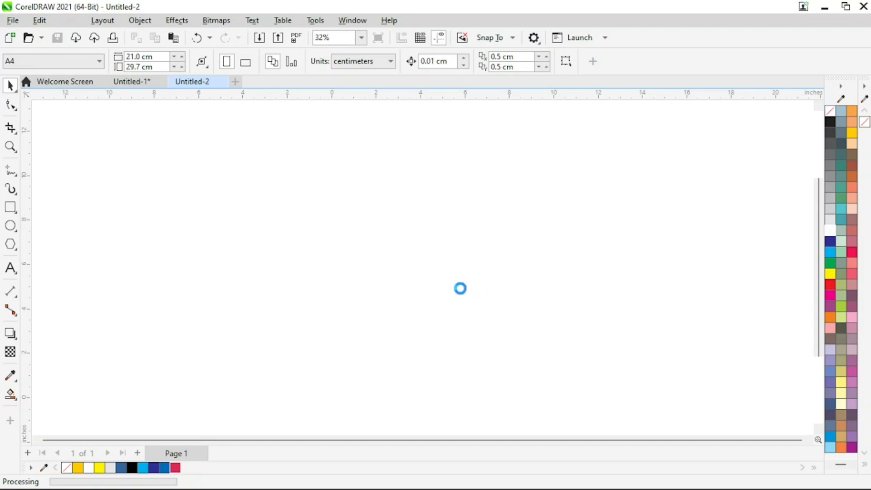
Zoom to 170% on the imported January and February months and select them
{"action": "key", "text": "z"}
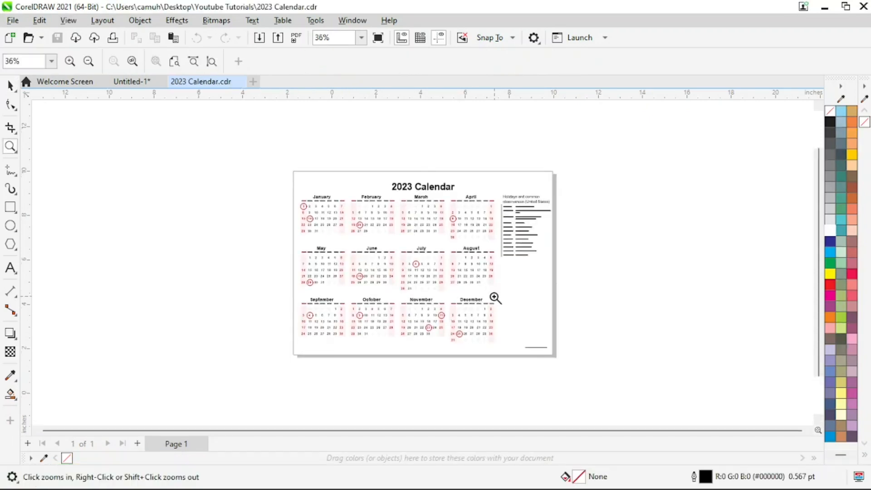
{"action": "left_click_drag", "start_coordinate": [271, 174], "coordinate": [533, 358]}
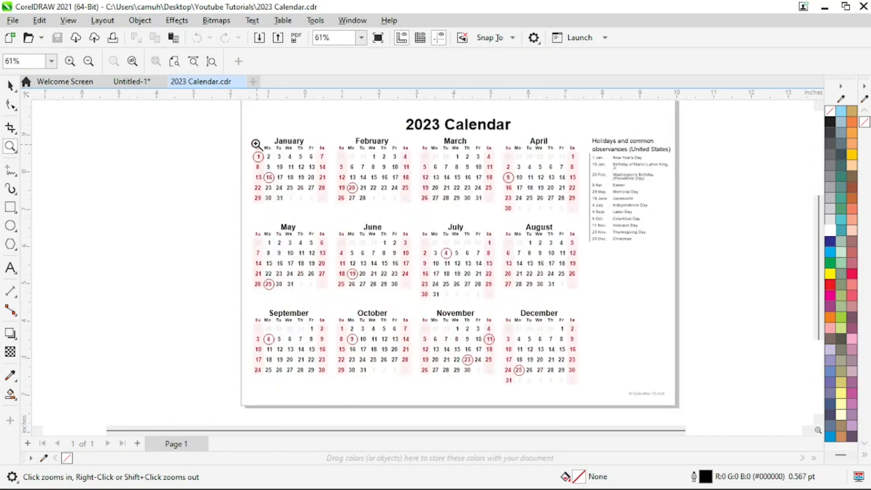
{"action": "left_click_drag", "start_coordinate": [223, 119], "coordinate": [603, 363]}
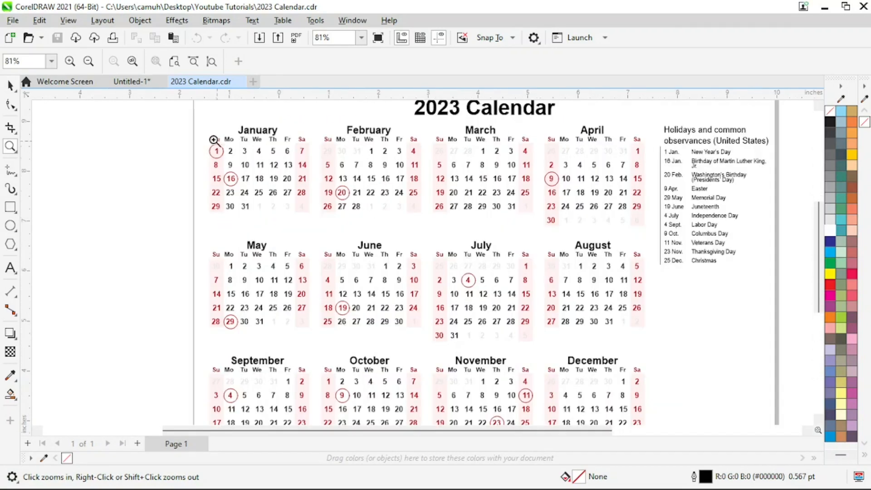
{"action": "left_click_drag", "start_coordinate": [166, 111], "coordinate": [484, 268]}
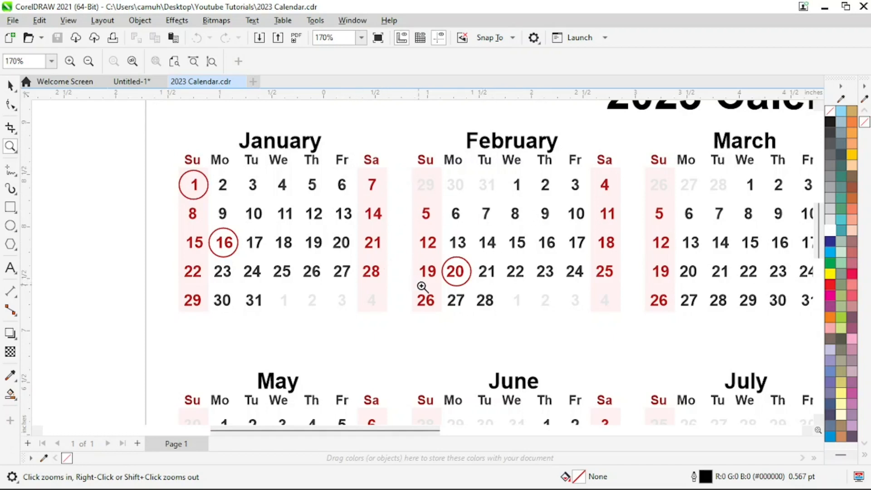
{"action": "key", "text": "space"}
{"action": "left_click_drag", "start_coordinate": [103, 109], "coordinate": [628, 321]}
Select the January and February months and drag a copy off to the left of the page
{"action": "left_click", "coordinate": [591, 259]}
{"action": "left_click", "coordinate": [73, 151]}
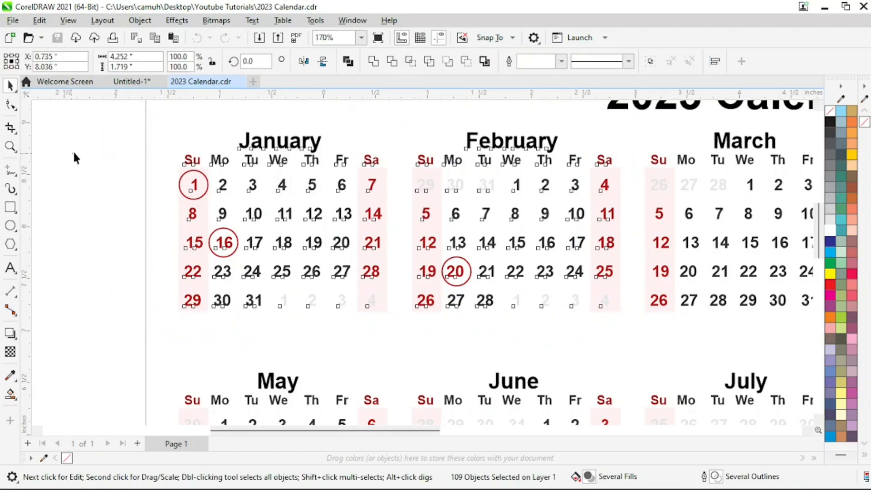
{"action": "scroll", "coordinate": [292, 175], "scroll_direction": "down", "scroll_amount": 3}
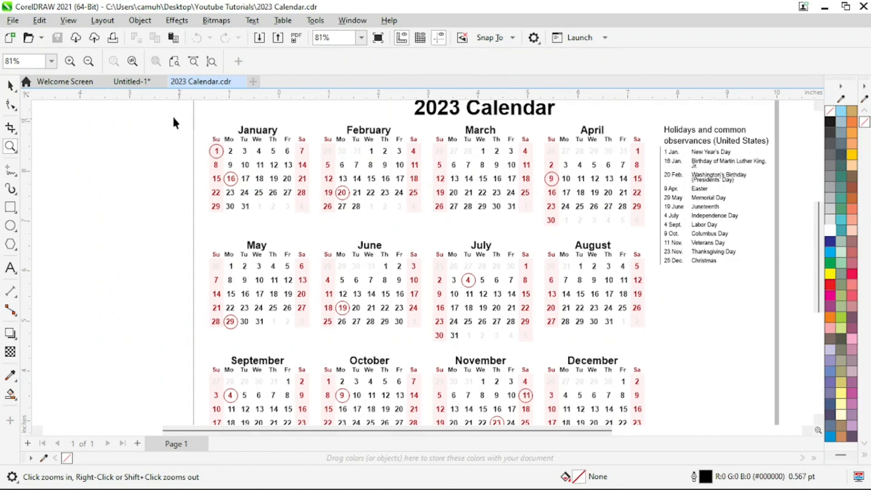
{"action": "left_click_drag", "start_coordinate": [154, 104], "coordinate": [432, 228]}
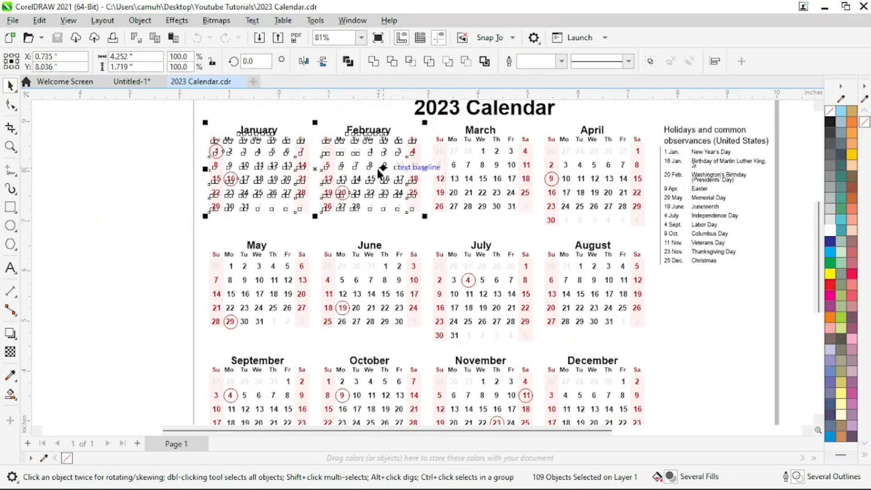
{"action": "left_click_drag", "start_coordinate": [377, 168], "coordinate": [122, 208]}
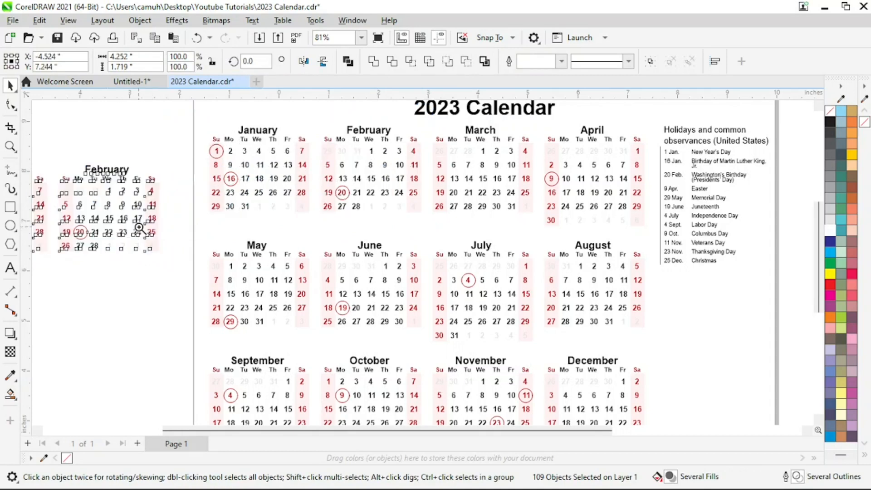
Group the copied January–February months and cut the group to the clipboard
{"action": "key", "text": "z"}
{"action": "scroll", "coordinate": [234, 292], "scroll_direction": "down", "scroll_amount": 1}
{"action": "key", "text": "space"}
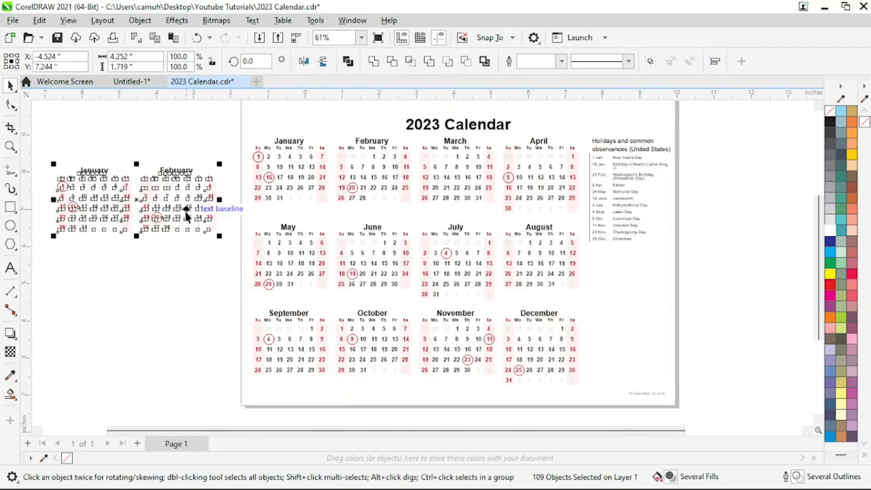
{"action": "left_click", "coordinate": [649, 61]}
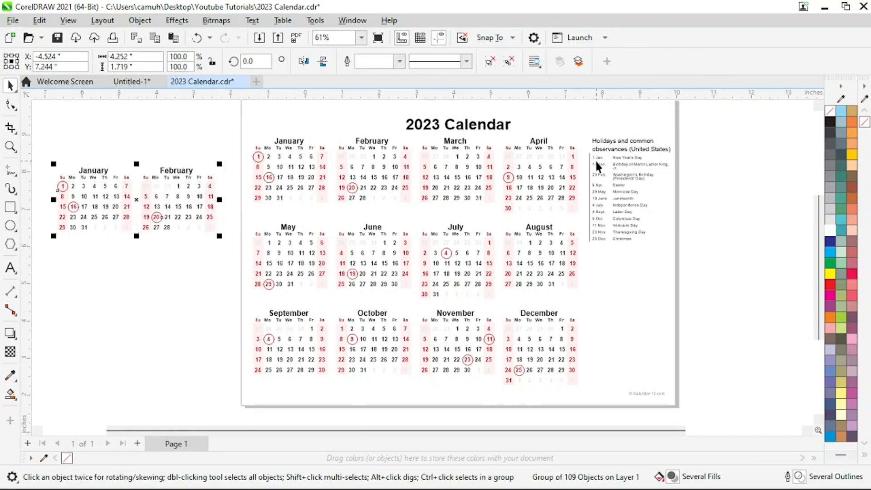
{"action": "key", "text": "ctrl+x"}
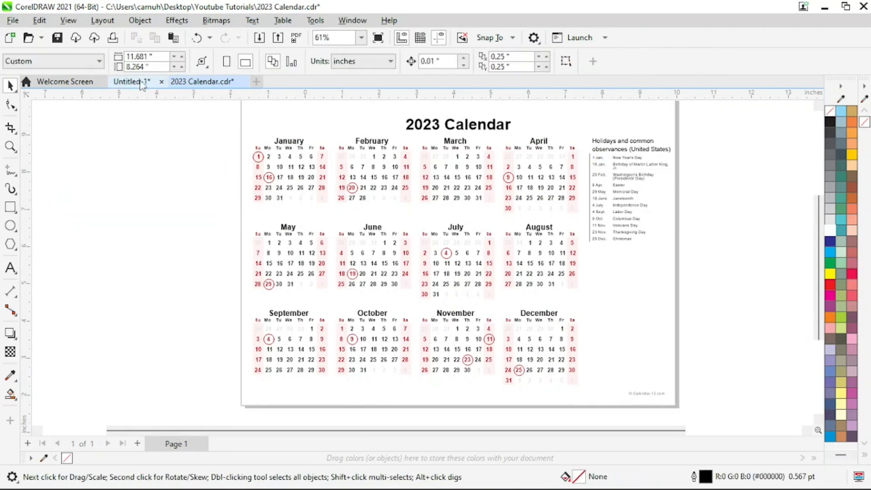
Paste the January–February group onto page 2's lower half of the school calendar and scale it up
{"action": "left_click", "coordinate": [136, 82]}
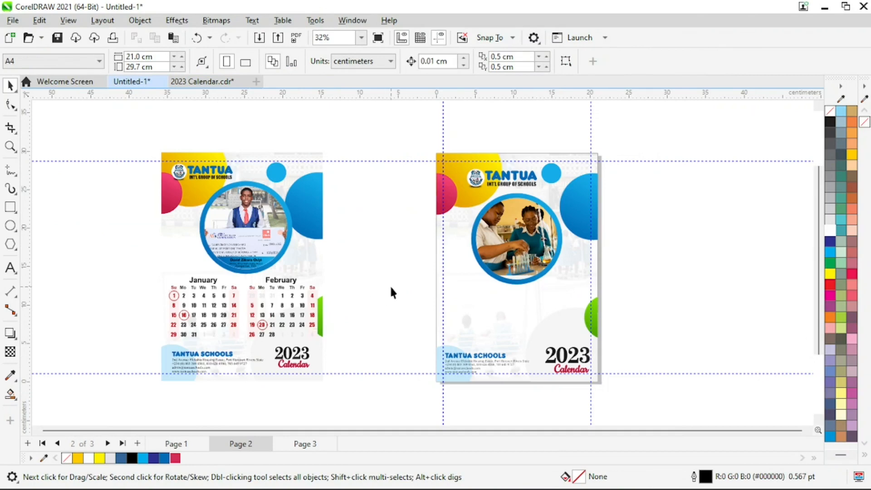
{"action": "key", "text": "ctrl+v"}
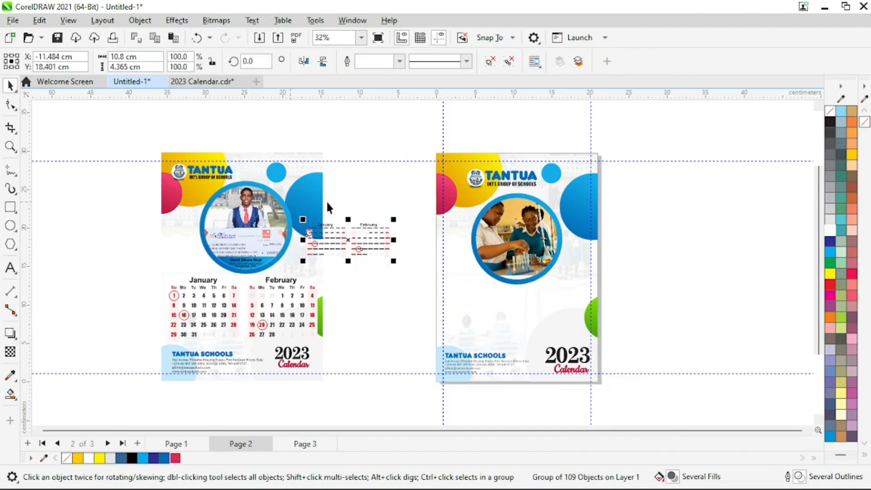
{"action": "left_click_drag", "start_coordinate": [350, 243], "coordinate": [493, 315]}
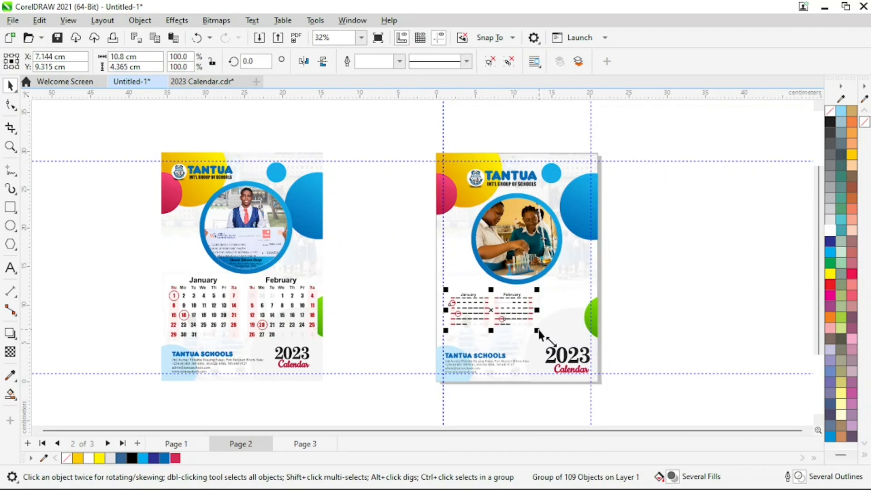
{"action": "left_click_drag", "start_coordinate": [537, 331], "coordinate": [585, 356]}
{"action": "mouse_move", "coordinate": [591, 359]}
{"action": "left_mouse_down"}
{"action": "mouse_move", "coordinate": [598, 366]}
{"action": "mouse_move", "coordinate": [589, 356]}
{"action": "left_mouse_up"}
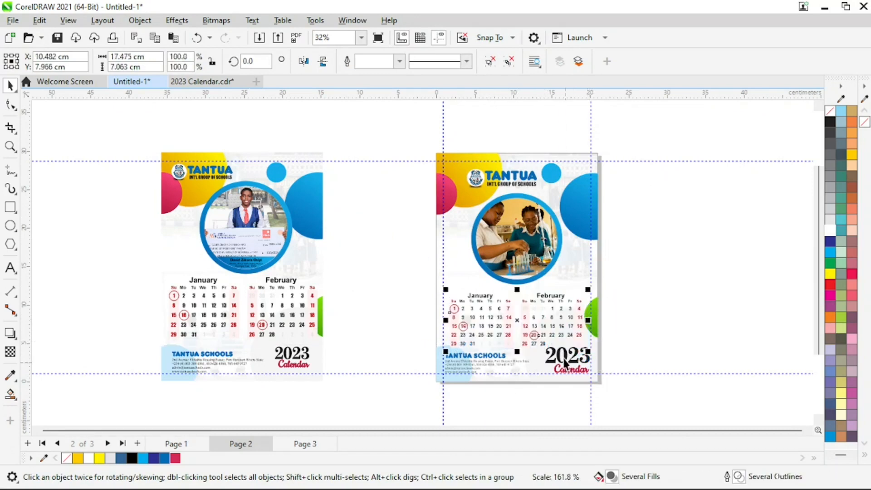
{"action": "key", "text": "z"}
{"action": "mouse_move", "coordinate": [385, 245]}
{"action": "left_mouse_down"}
{"action": "mouse_move", "coordinate": [622, 371]}
{"action": "mouse_move", "coordinate": [640, 406]}
{"action": "left_mouse_up"}
{"action": "key", "text": "space"}
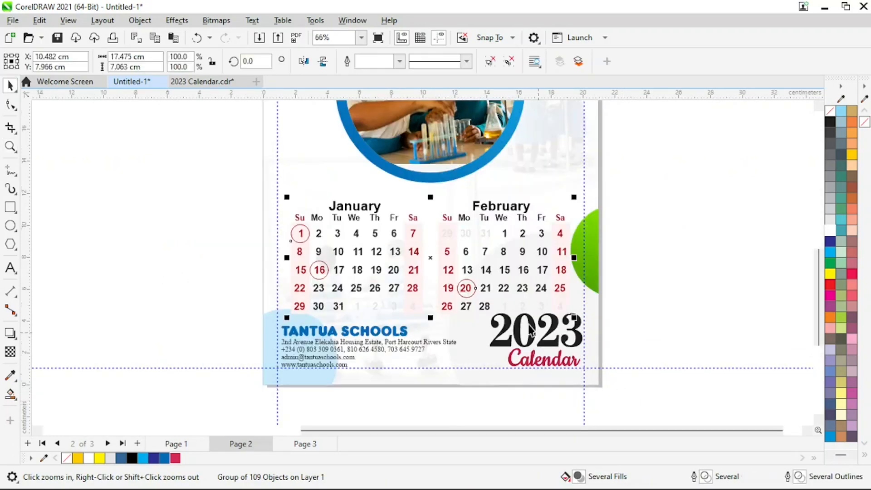
{"action": "left_click_drag", "start_coordinate": [430, 257], "coordinate": [428, 252]}
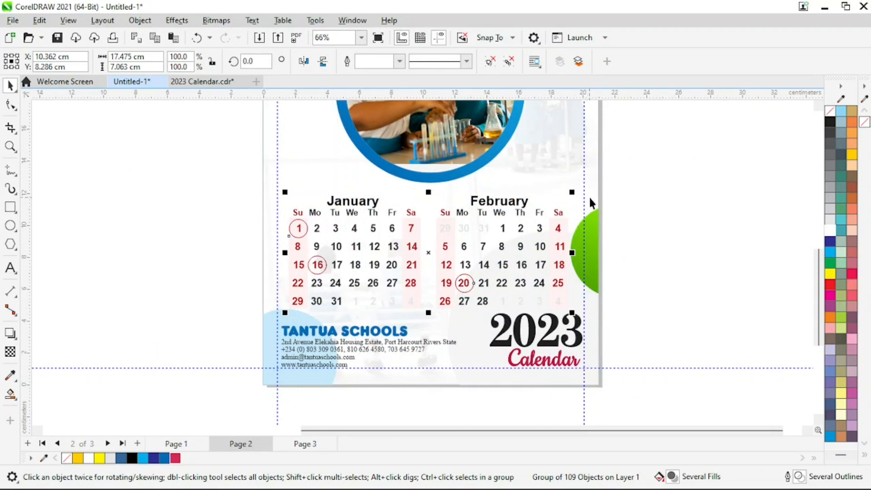
Enlarge the calendar group to 108% (18.868 × 7.626 cm) so it spans the page width
{"action": "left_click", "coordinate": [561, 162], "text": "shift"}
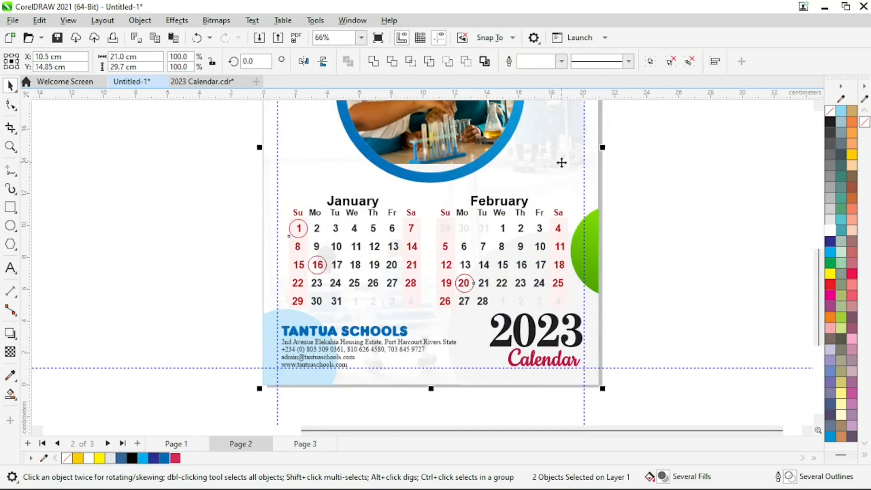
{"action": "left_click", "coordinate": [659, 210]}
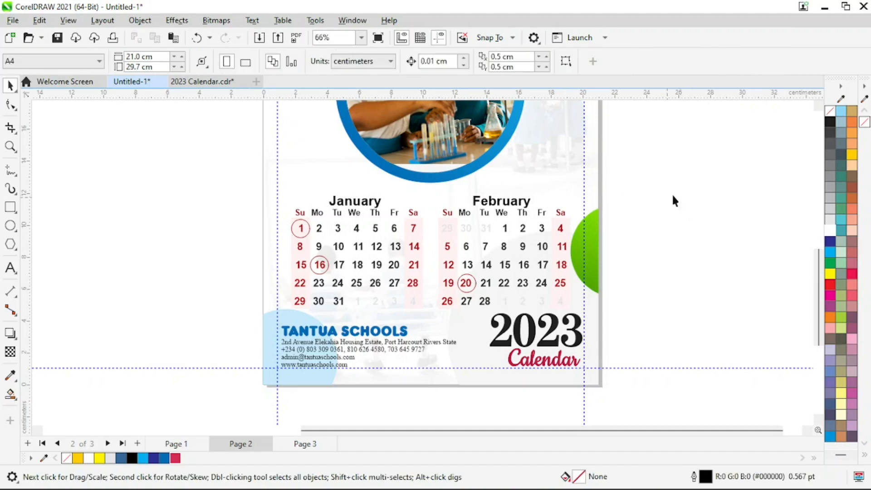
{"action": "left_click_drag", "start_coordinate": [715, 174], "coordinate": [258, 319]}
{"action": "left_click", "coordinate": [662, 198]}
{"action": "left_click", "coordinate": [363, 207]}
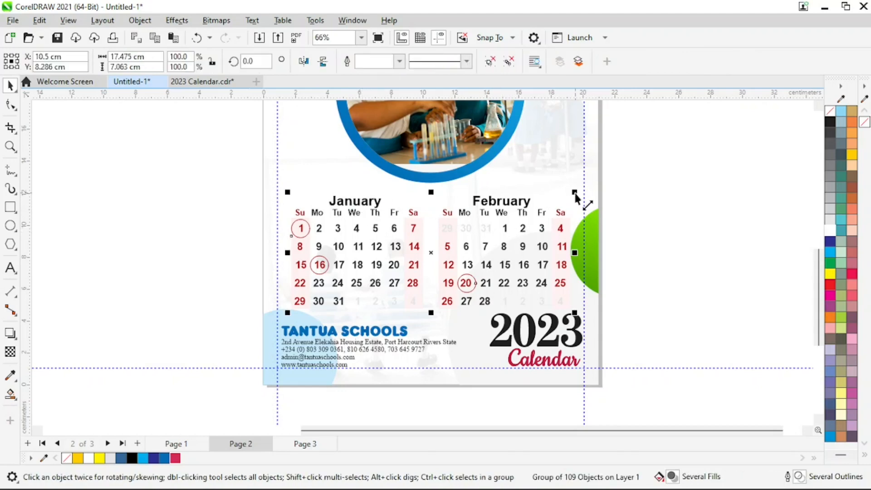
{"action": "mouse_move", "coordinate": [575, 194]}
{"action": "left_mouse_down"}
{"action": "mouse_move", "coordinate": [587, 196]}
{"action": "mouse_move", "coordinate": [586, 188]}
{"action": "left_mouse_up"}
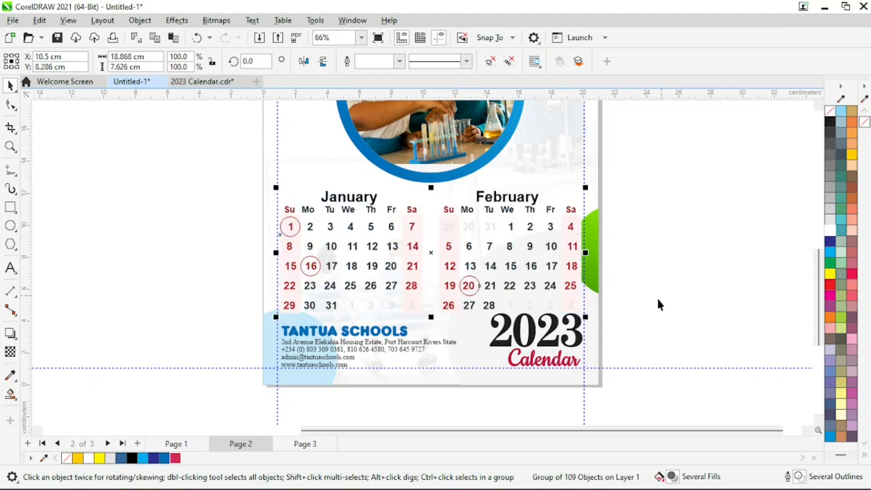
{"action": "left_click", "coordinate": [624, 316]}
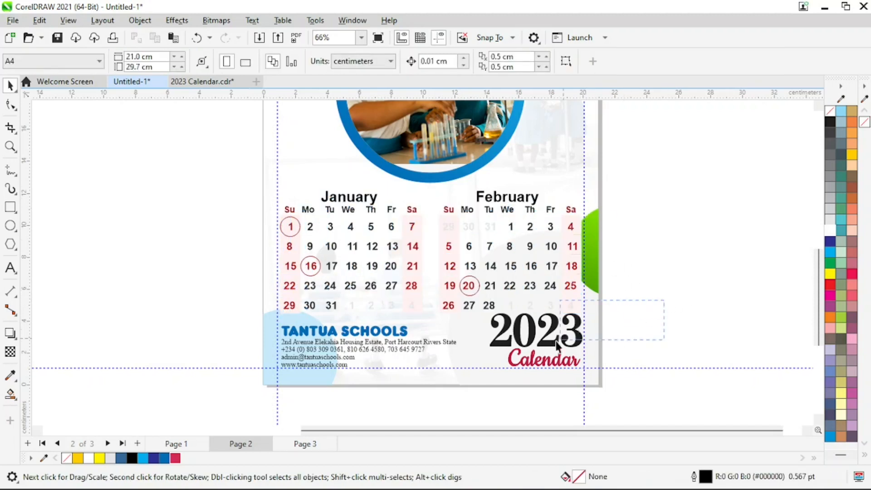
Shrink the 2023 Calendar heading at the bottom right of page 2
{"action": "left_click_drag", "start_coordinate": [485, 388], "coordinate": [478, 388]}
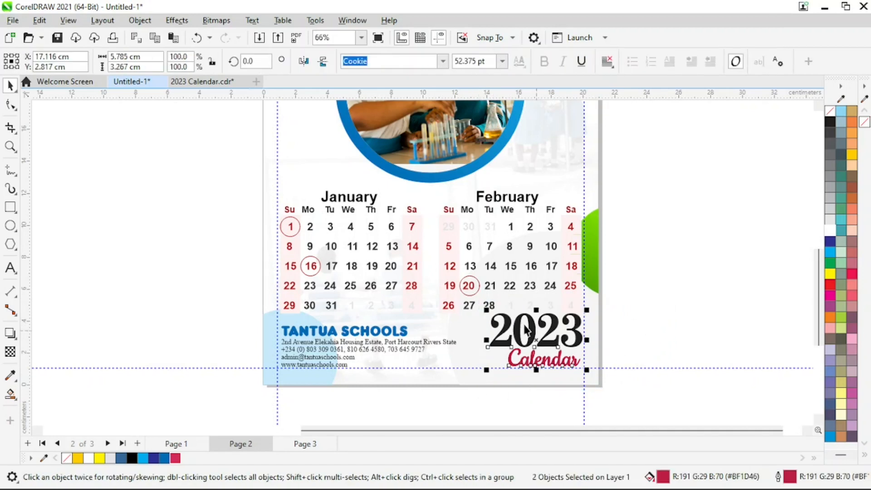
{"action": "left_click_drag", "start_coordinate": [488, 312], "coordinate": [504, 323]}
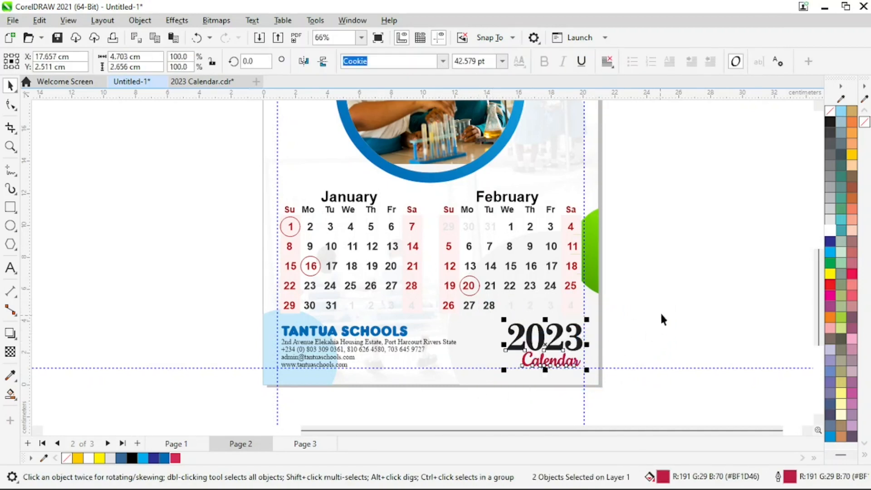
{"action": "left_click", "coordinate": [692, 300]}
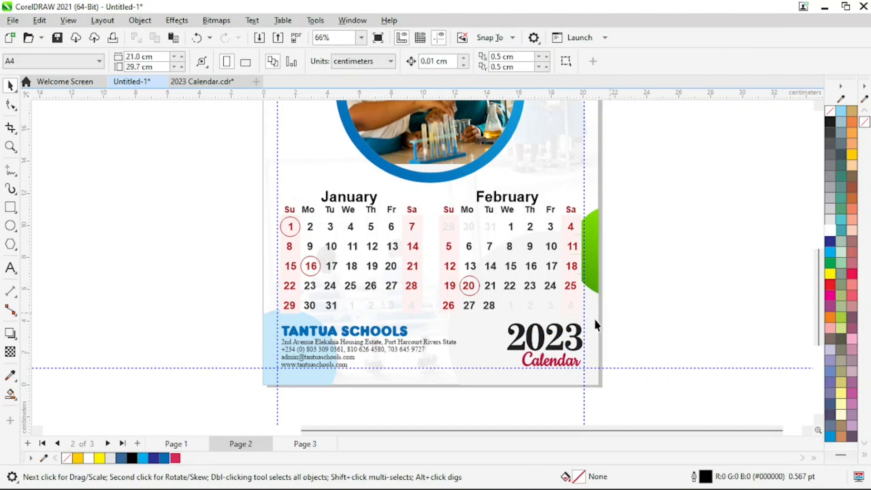
Select the school address text, then the calendar group instead
{"action": "left_click", "coordinate": [431, 341]}
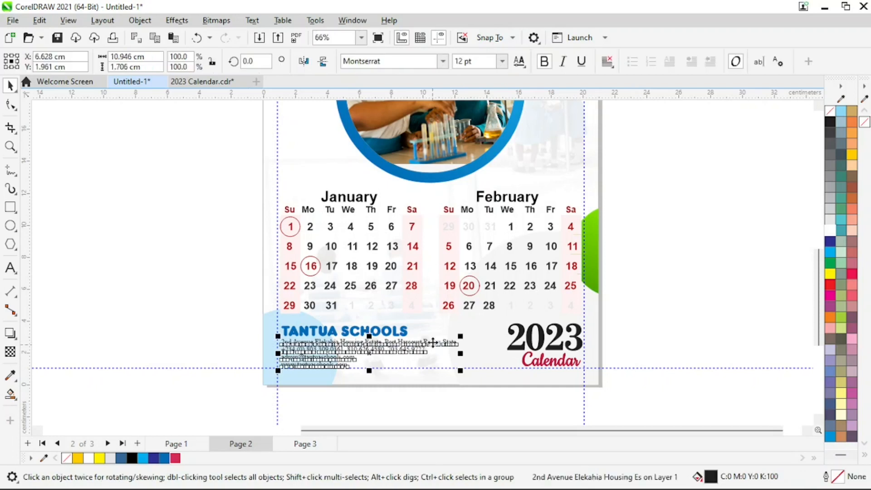
{"action": "left_click", "coordinate": [686, 244]}
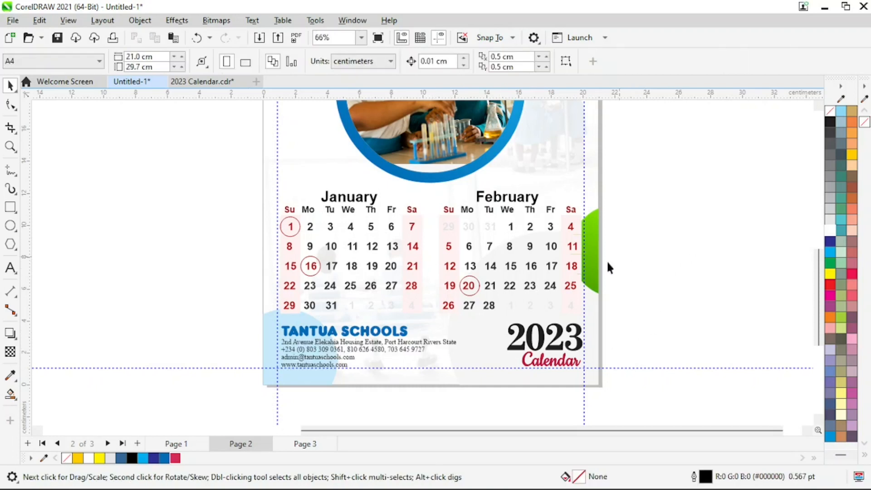
{"action": "left_click", "coordinate": [437, 342]}
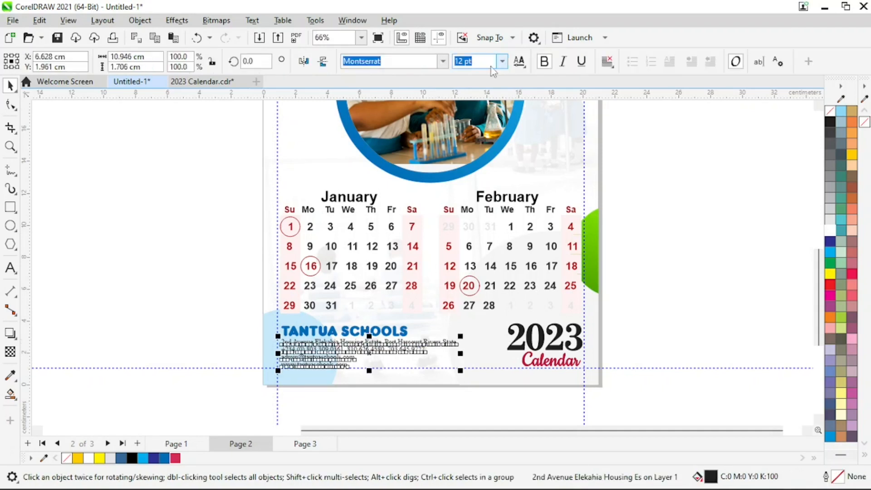
{"action": "left_click", "coordinate": [413, 285]}
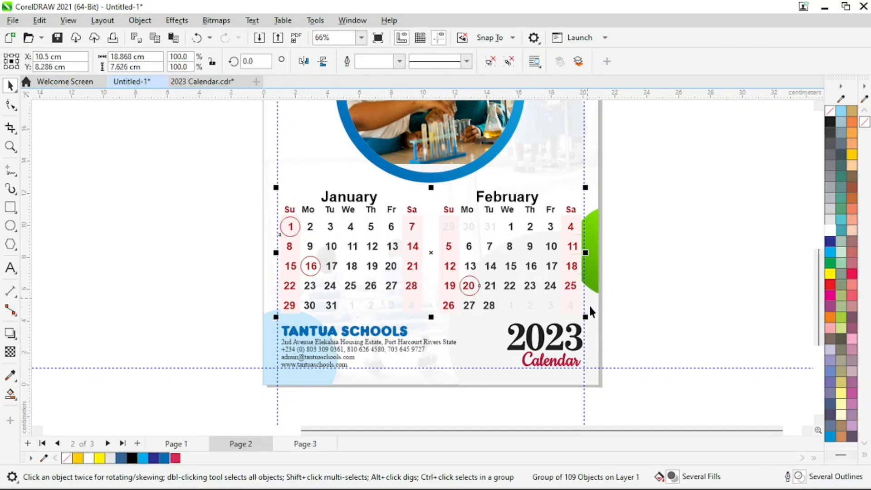
Ungroup the January–February calendar on page 2 into separate objects
{"action": "left_click", "coordinate": [646, 261]}
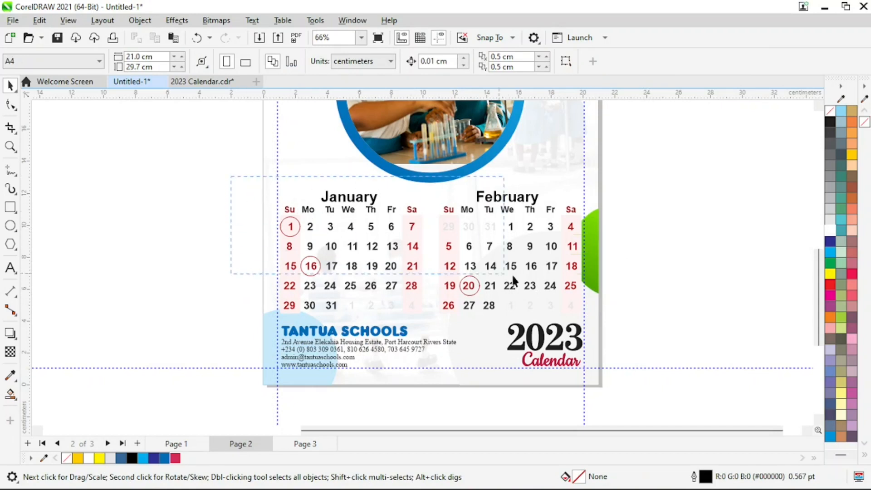
{"action": "left_click", "coordinate": [585, 314]}
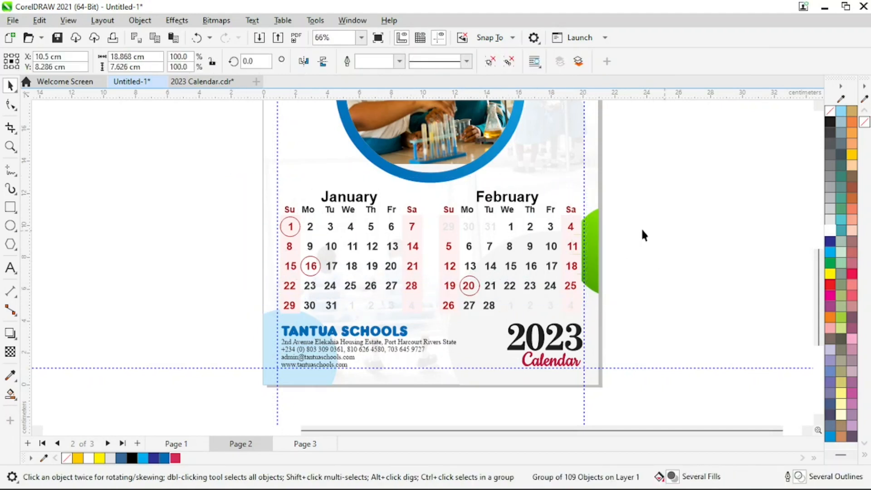
{"action": "left_click", "coordinate": [641, 227]}
{"action": "left_click", "coordinate": [528, 198]}
{"action": "left_click", "coordinate": [491, 62]}
{"action": "left_click", "coordinate": [618, 160]}
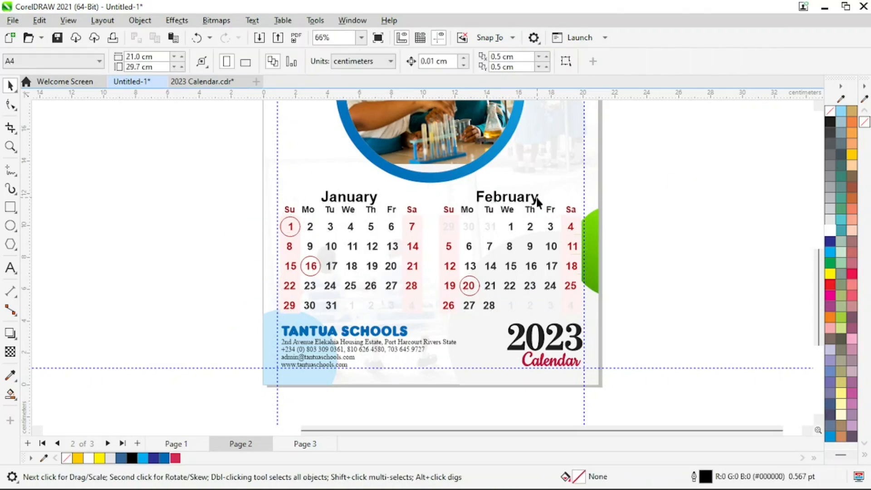
Set the January and February titles in Montserrat and nudge them up two steps
{"action": "left_click", "coordinate": [537, 199]}
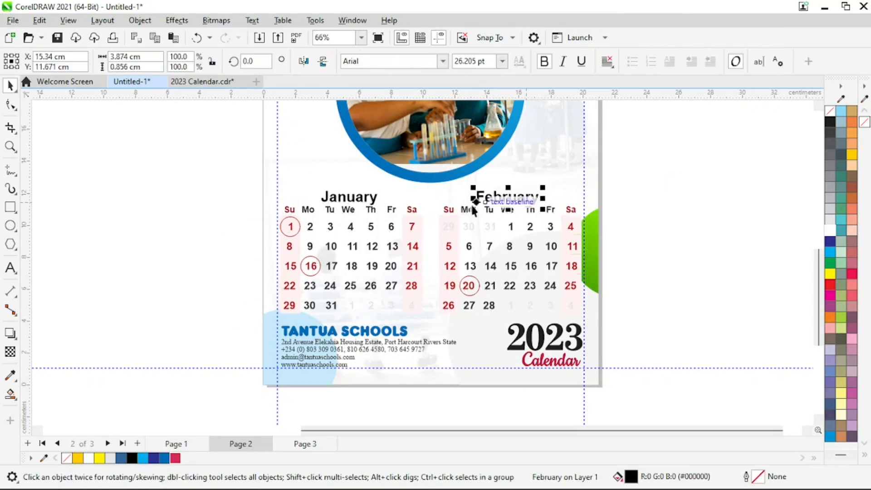
{"action": "left_click", "coordinate": [367, 199], "text": "shift"}
{"action": "left_click", "coordinate": [443, 61]}
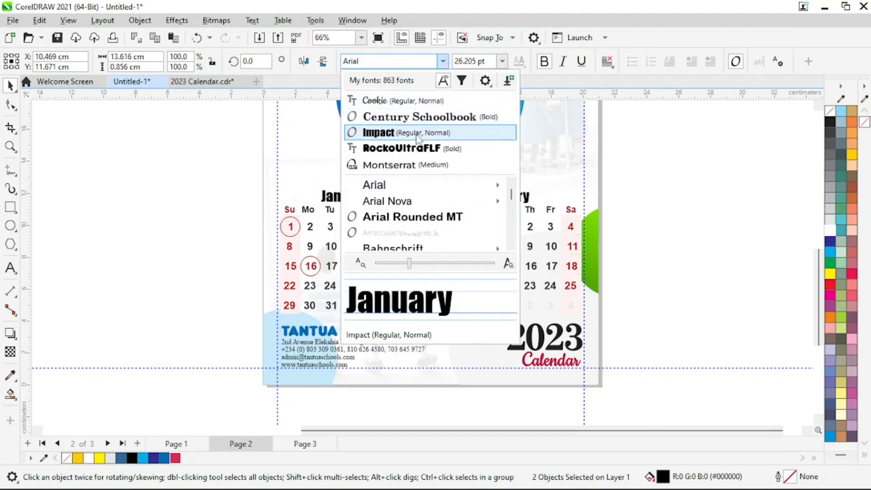
{"action": "left_click", "coordinate": [389, 164]}
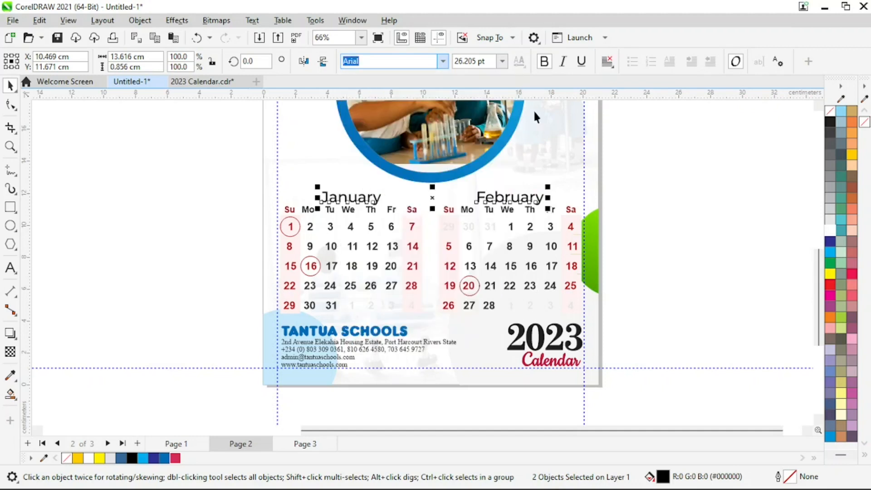
{"action": "key", "text": "Up"}
{"action": "key", "text": "Up"}
{"action": "key", "text": "Up"}
{"action": "key", "text": "Up"}
{"action": "key", "text": "Up"}
{"action": "key", "text": "Up"}
{"action": "key", "text": "Up"}
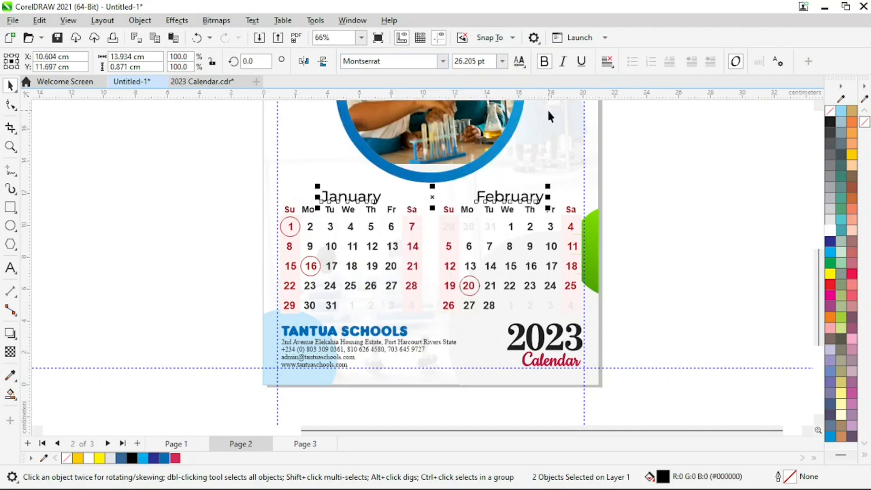
{"action": "key", "text": "Up"}
{"action": "key", "text": "Up"}
{"action": "key", "text": "Up"}
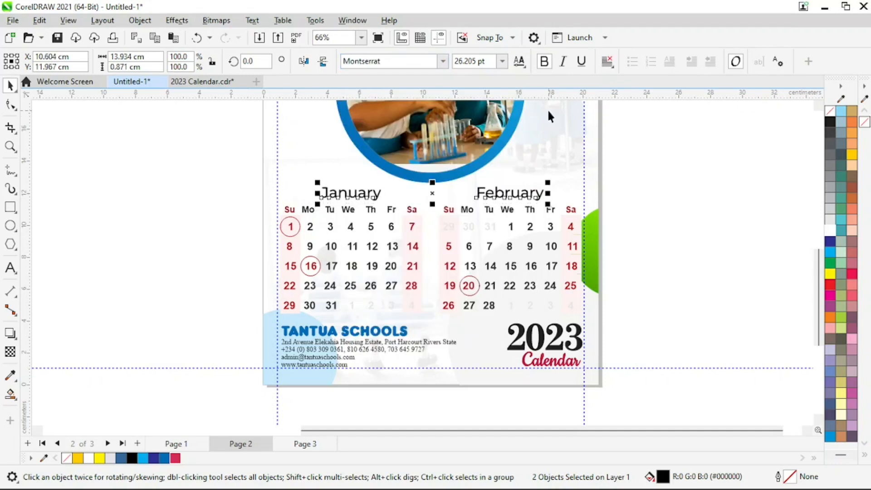
{"action": "left_click", "coordinate": [658, 195]}
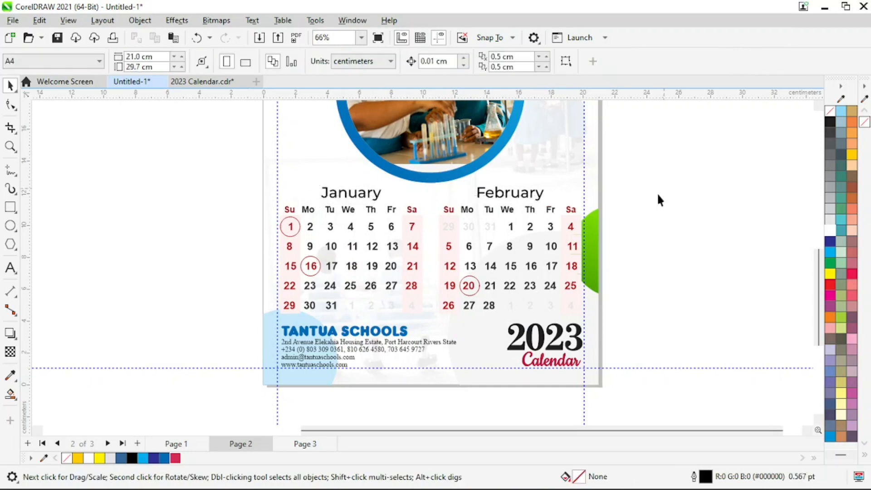
{"action": "right_click", "coordinate": [502, 223]}
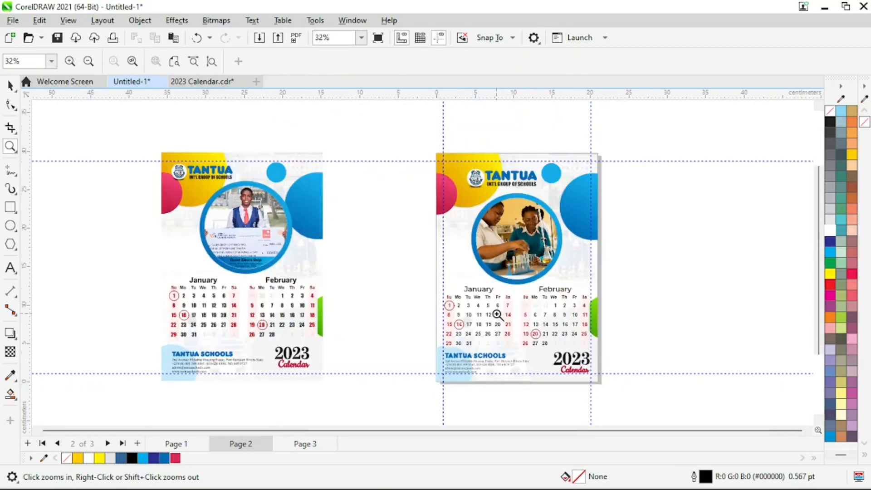
{"action": "left_click", "coordinate": [284, 277]}
{"action": "key", "text": "space"}
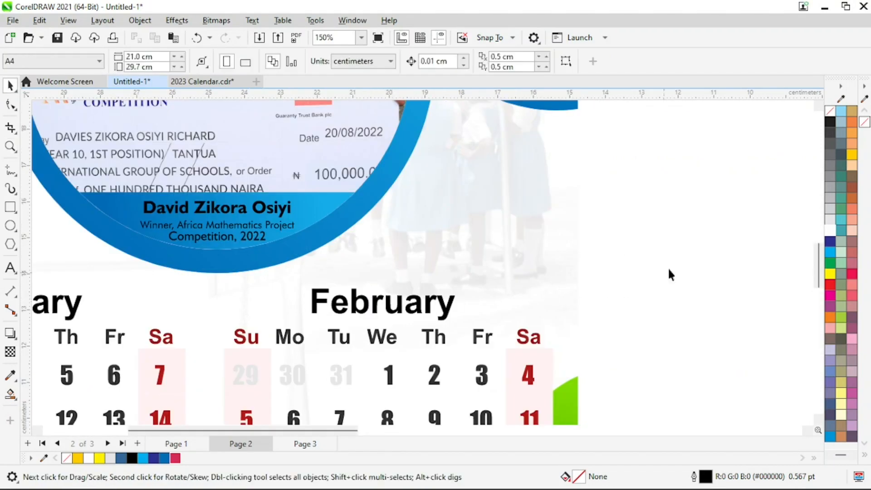
{"action": "left_click", "coordinate": [431, 311]}
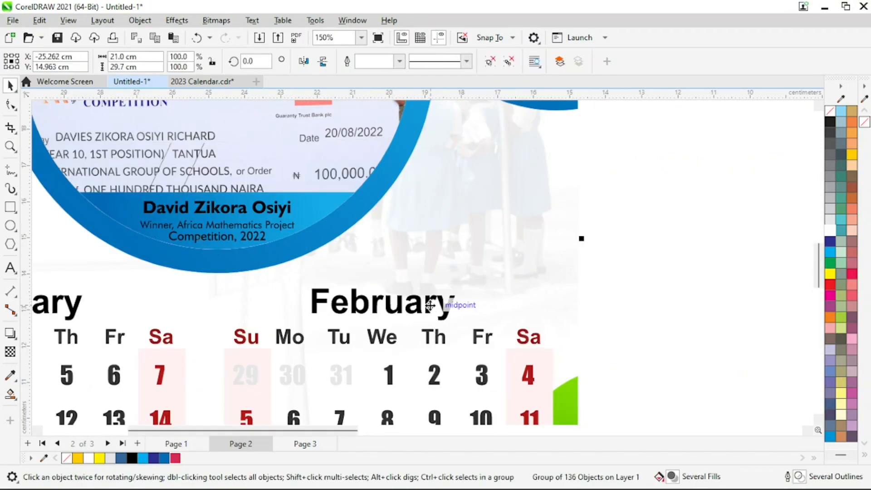
{"action": "left_click", "coordinate": [688, 177]}
{"action": "left_click", "coordinate": [431, 310]}
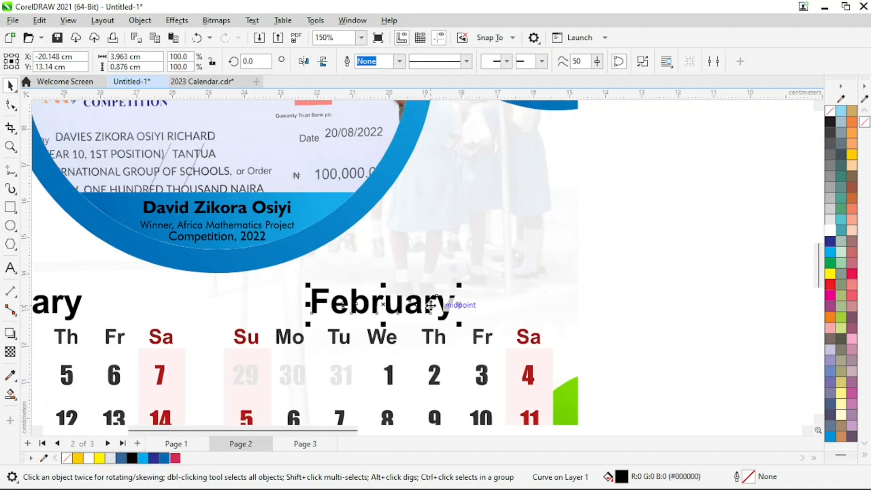
{"action": "key", "text": "z"}
{"action": "right_click", "coordinate": [540, 285]}
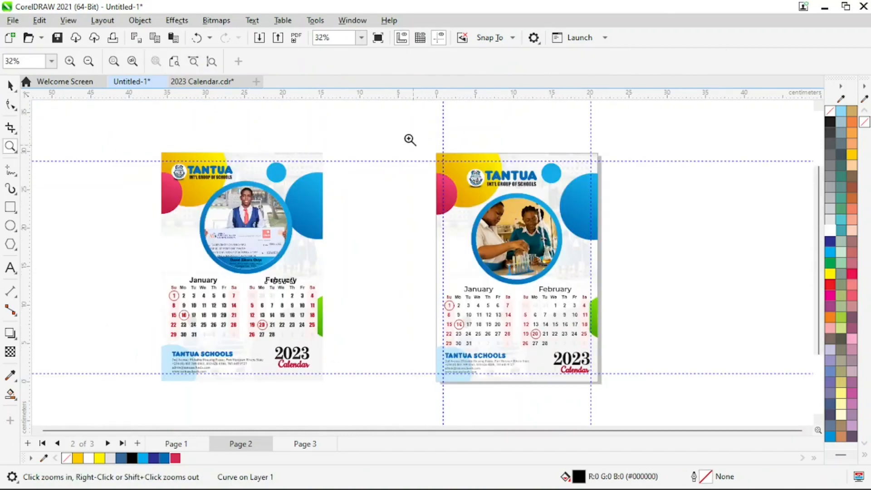
{"action": "left_click_drag", "start_coordinate": [408, 139], "coordinate": [641, 408]}
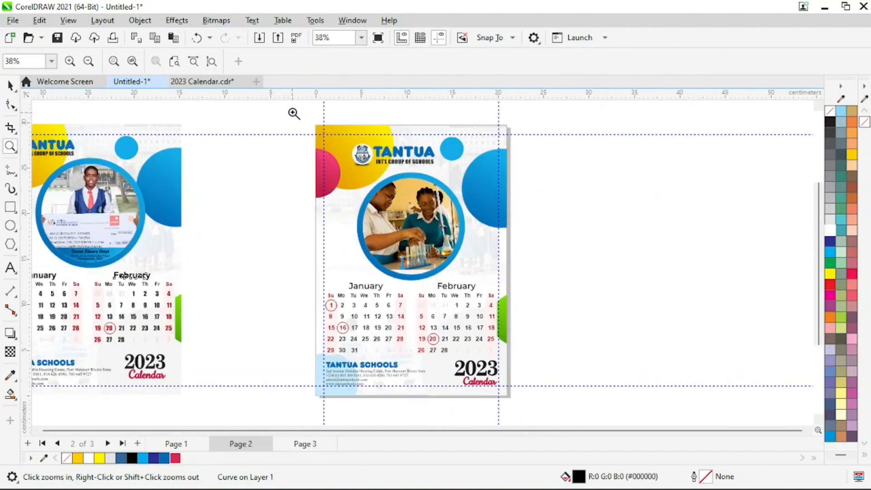
{"action": "left_click_drag", "start_coordinate": [294, 113], "coordinate": [531, 408]}
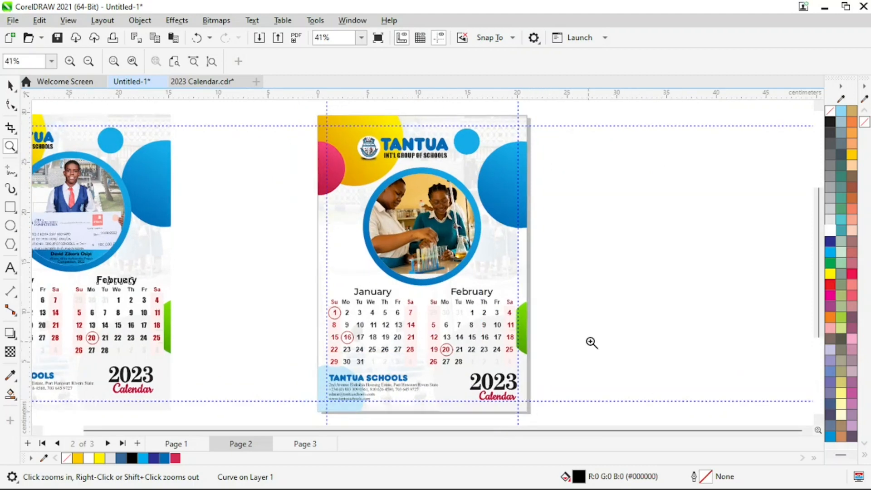
{"action": "key", "text": "space"}
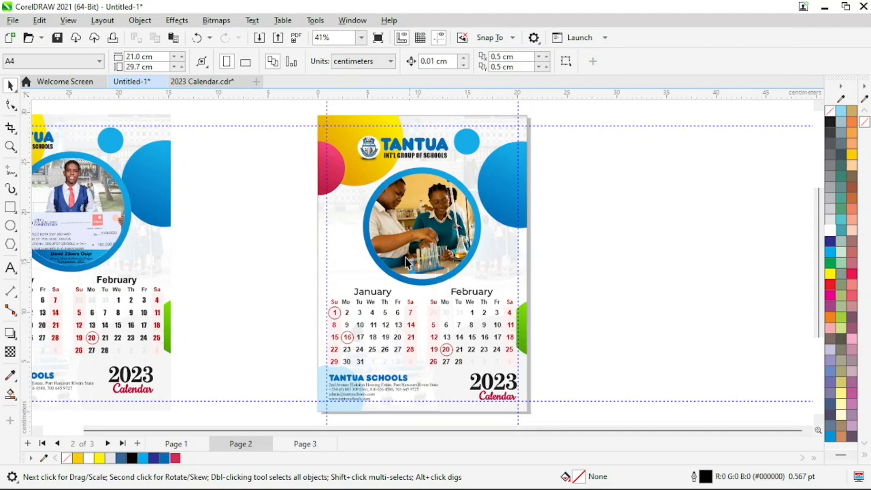
{"action": "key", "text": "space"}
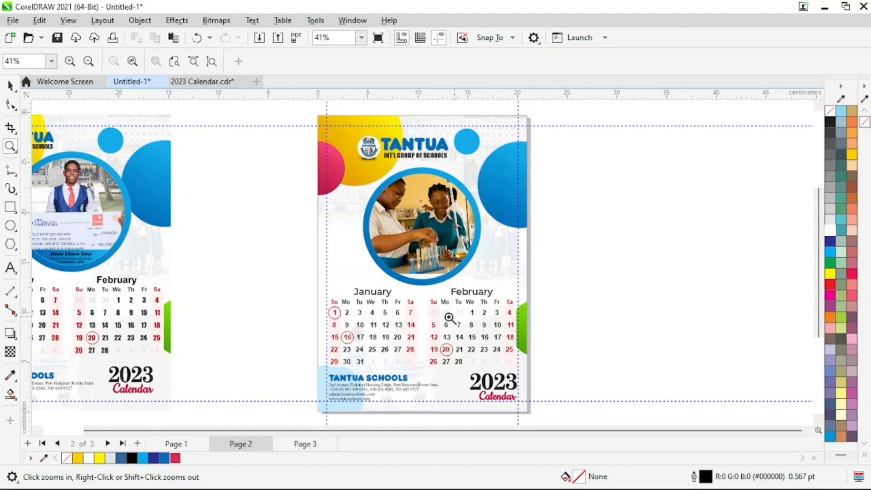
Add a fourth page after Page 3, then go back to Page 2
{"action": "left_click", "coordinate": [305, 443]}
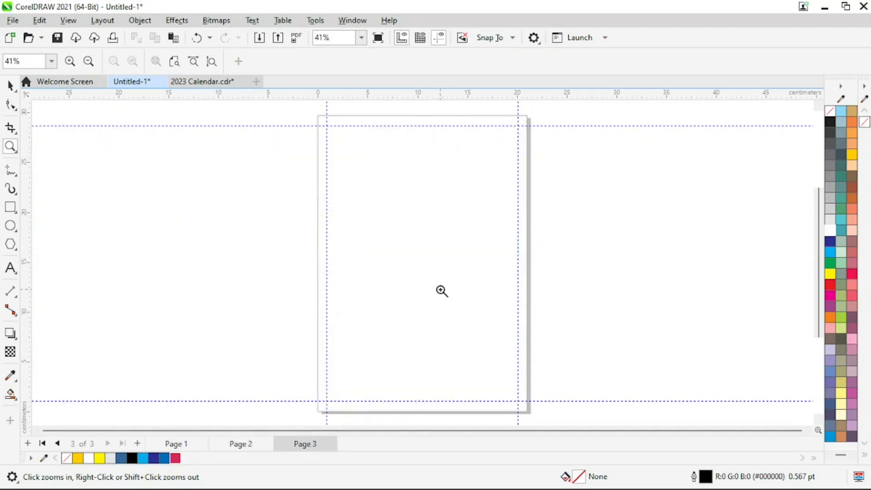
{"action": "left_click", "coordinate": [137, 444]}
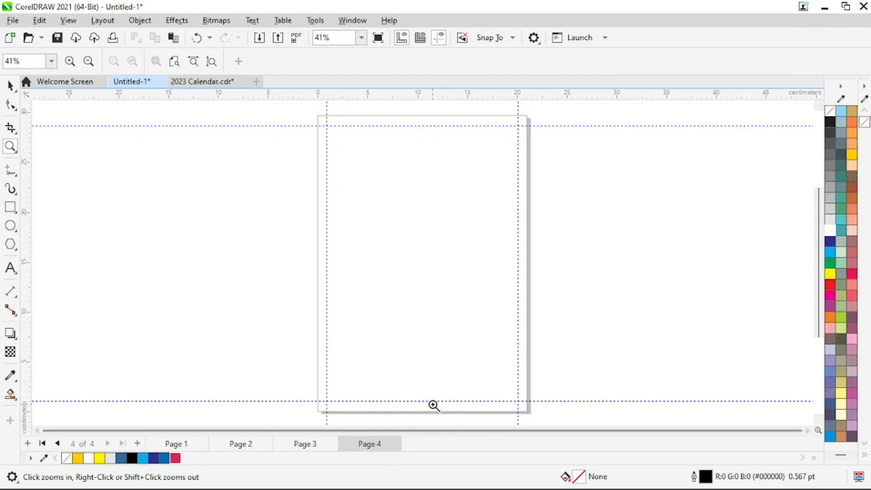
{"action": "left_click", "coordinate": [242, 446]}
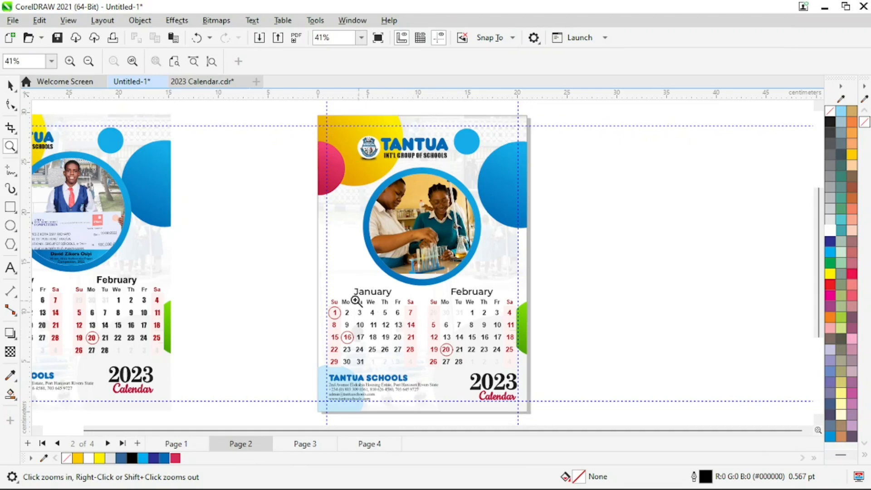
Zoom in on page 2's January–February calendars and the band caption, then zoom back out
{"action": "left_click_drag", "start_coordinate": [273, 256], "coordinate": [585, 337]}
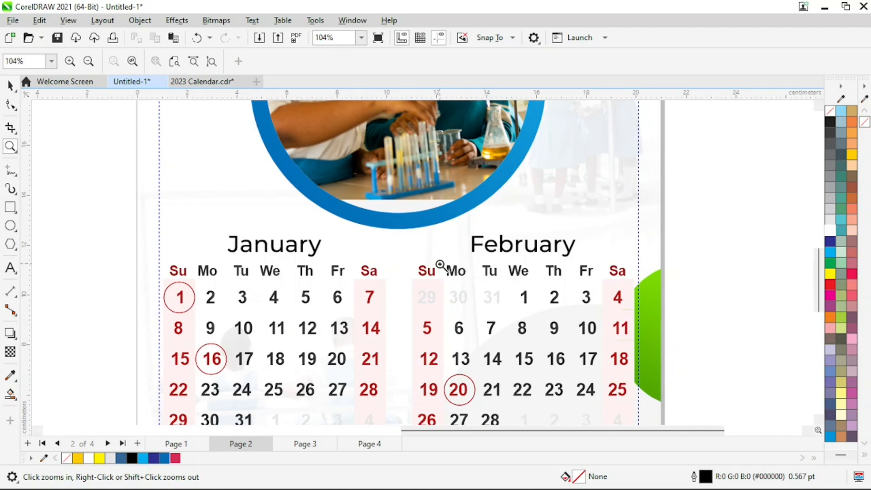
{"action": "scroll", "coordinate": [443, 280], "scroll_direction": "down", "scroll_amount": 3}
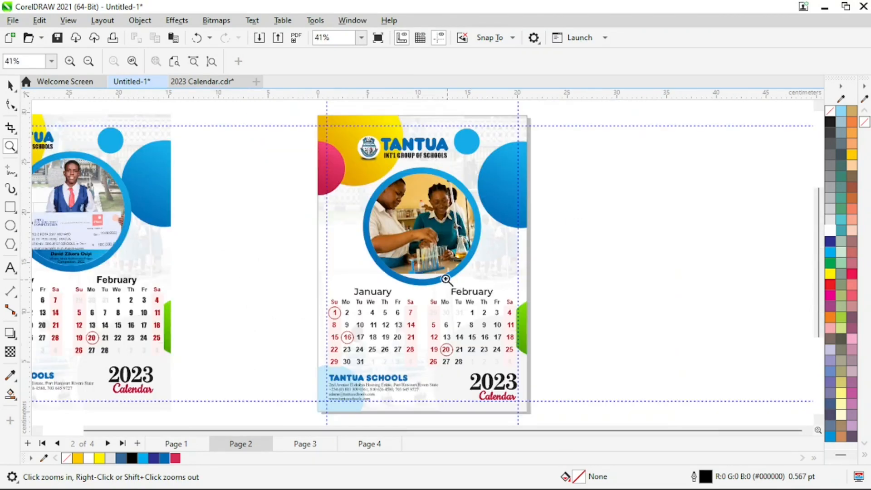
{"action": "scroll", "coordinate": [356, 285], "scroll_direction": "down", "scroll_amount": 1}
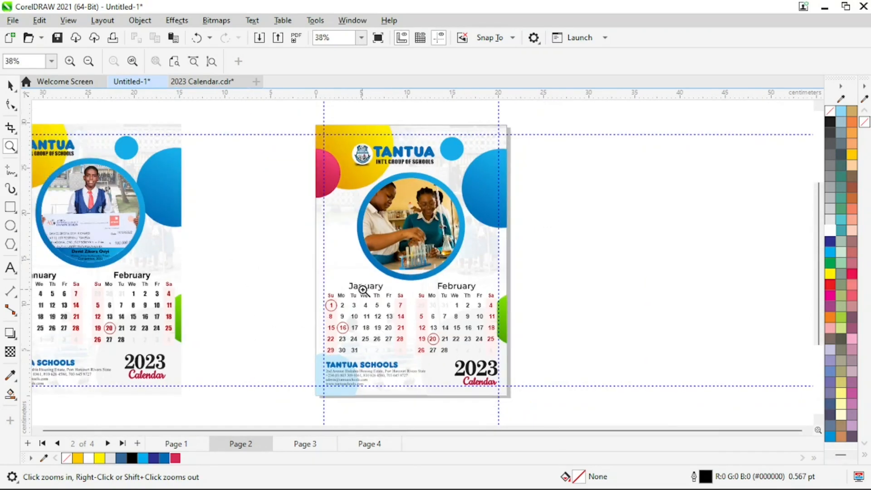
{"action": "left_click_drag", "start_coordinate": [45, 242], "coordinate": [148, 280]}
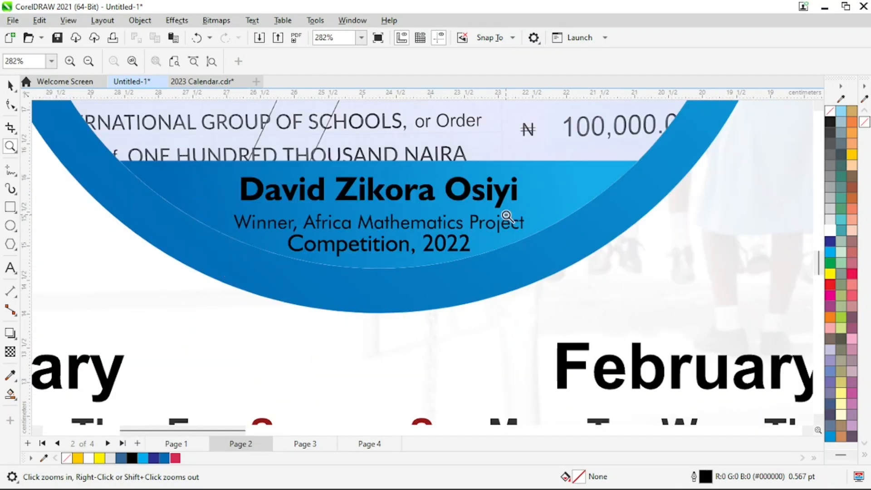
{"action": "right_click", "coordinate": [567, 227]}
{"action": "key", "text": "space"}
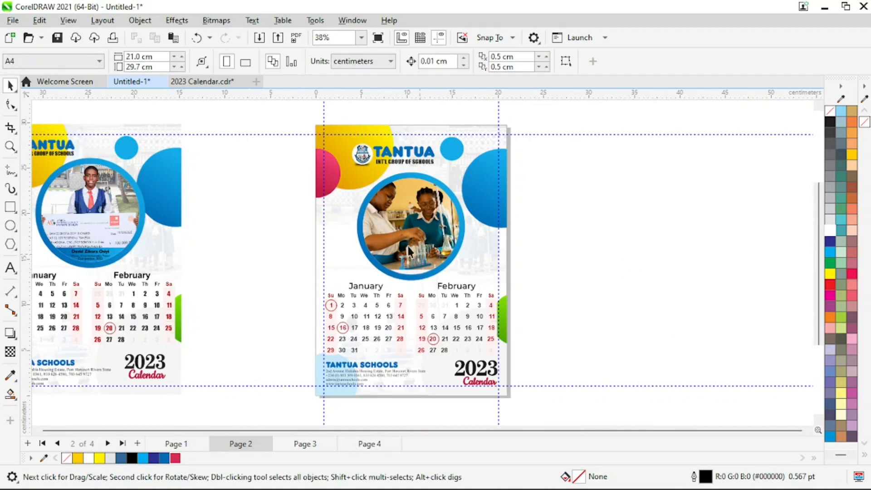
Extract the lab photo from page 2's circular PowerClip and delete it
{"action": "left_click", "coordinate": [407, 244]}
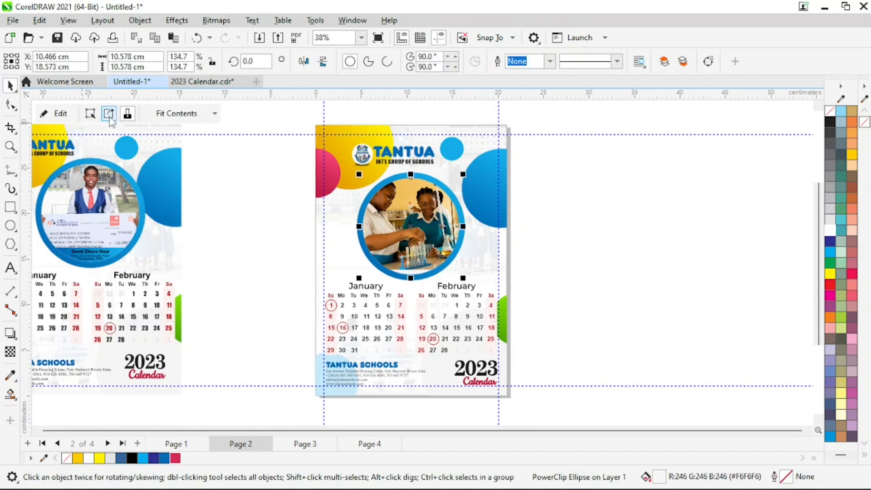
{"action": "left_click", "coordinate": [197, 190]}
{"action": "left_click", "coordinate": [418, 221]}
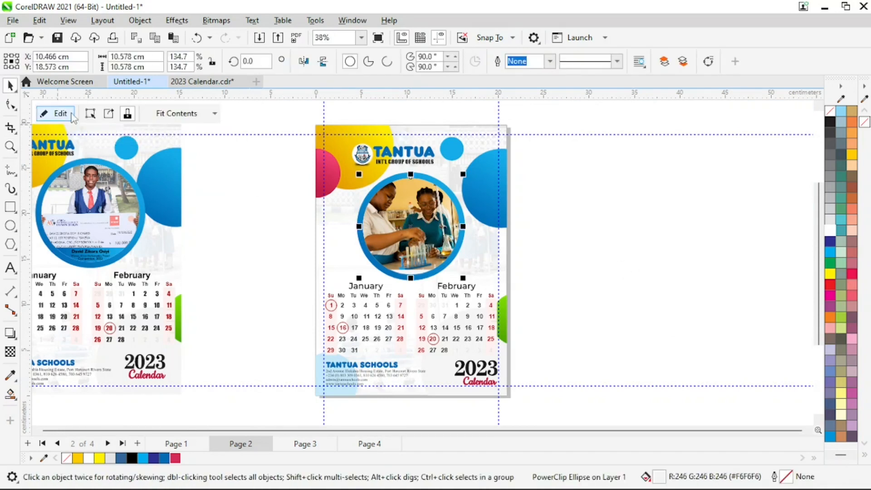
{"action": "left_click", "coordinate": [109, 115]}
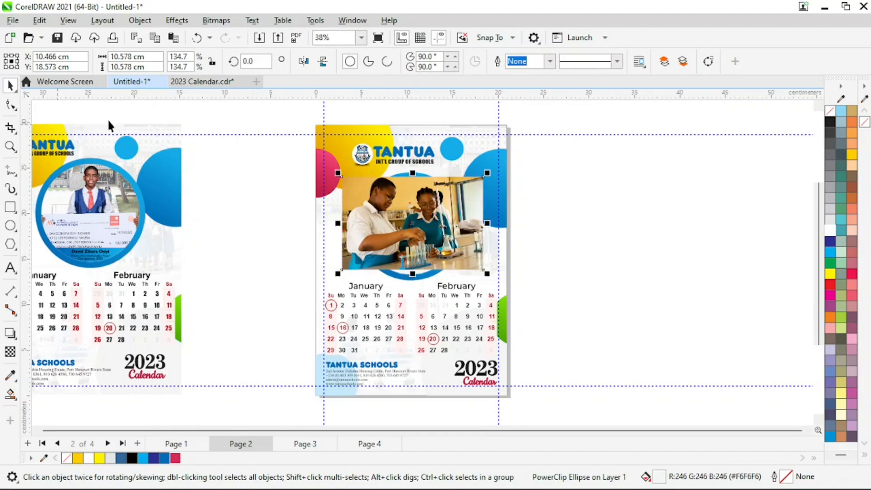
{"action": "left_click_drag", "start_coordinate": [442, 244], "coordinate": [667, 242]}
{"action": "key", "text": "Delete"}
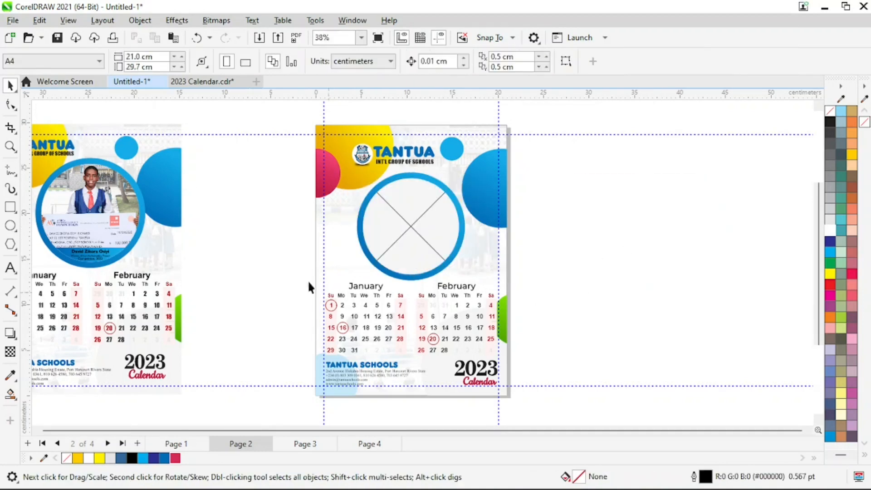
Copy page 1's winner photo circle beside page 2, extract its contents, and delete the empty frame
{"action": "left_click_drag", "start_coordinate": [121, 203], "coordinate": [653, 210]}
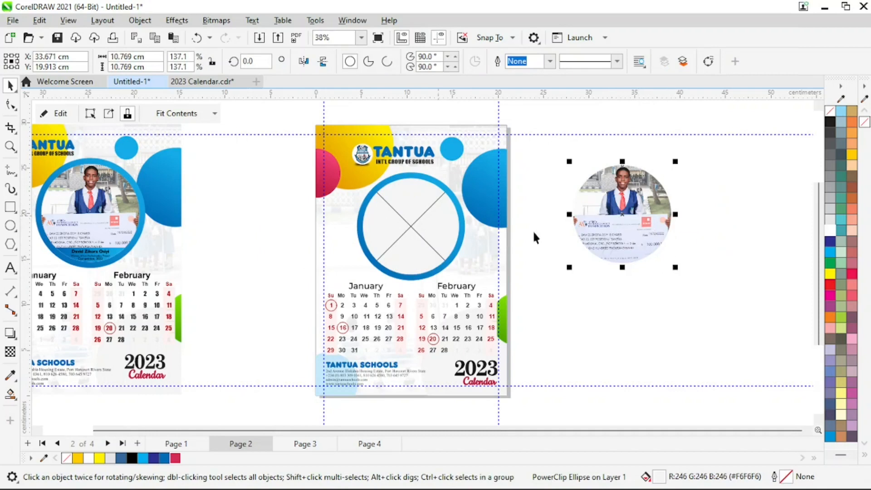
{"action": "left_click", "coordinate": [109, 114]}
{"action": "left_click_drag", "start_coordinate": [644, 243], "coordinate": [638, 220]}
{"action": "left_click", "coordinate": [733, 188]}
{"action": "left_click", "coordinate": [645, 205]}
{"action": "key", "text": "Delete"}
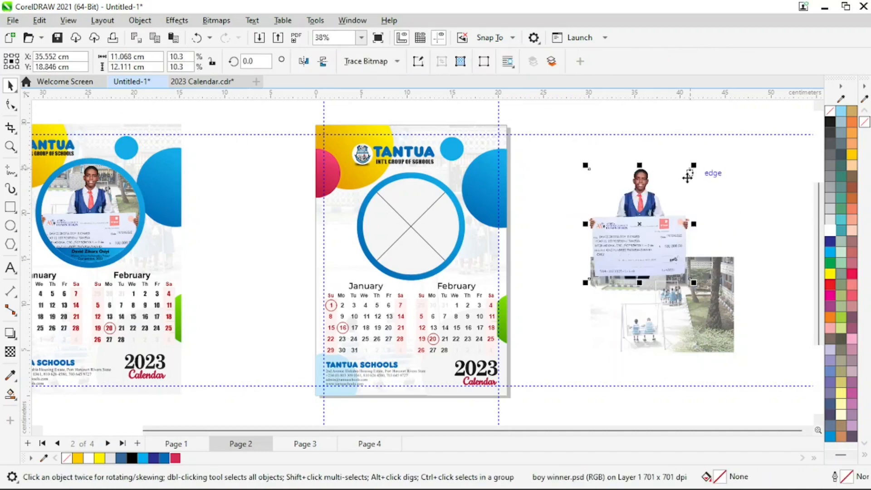
Place the school photo and the boy-with-cheque cutout inside page 2's empty circle
{"action": "left_click_drag", "start_coordinate": [639, 261], "coordinate": [666, 212]}
{"action": "left_click_drag", "start_coordinate": [656, 333], "coordinate": [615, 312]}
{"action": "left_click_drag", "start_coordinate": [638, 172], "coordinate": [621, 291]}
{"action": "left_click_drag", "start_coordinate": [687, 264], "coordinate": [755, 212]}
{"action": "left_click", "coordinate": [605, 276]}
{"action": "left_click_drag", "start_coordinate": [618, 257], "coordinate": [406, 227]}
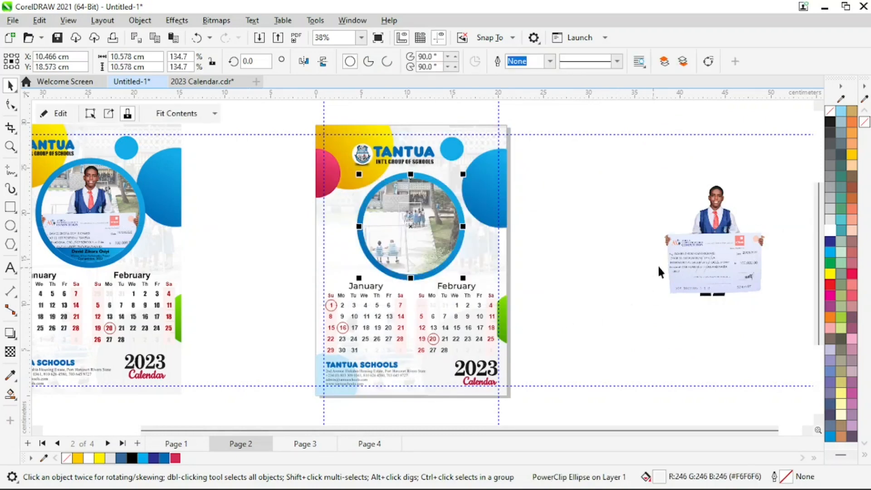
{"action": "left_click_drag", "start_coordinate": [724, 269], "coordinate": [700, 233]}
{"action": "left_click_drag", "start_coordinate": [704, 203], "coordinate": [600, 211]}
{"action": "left_click", "coordinate": [674, 340]}
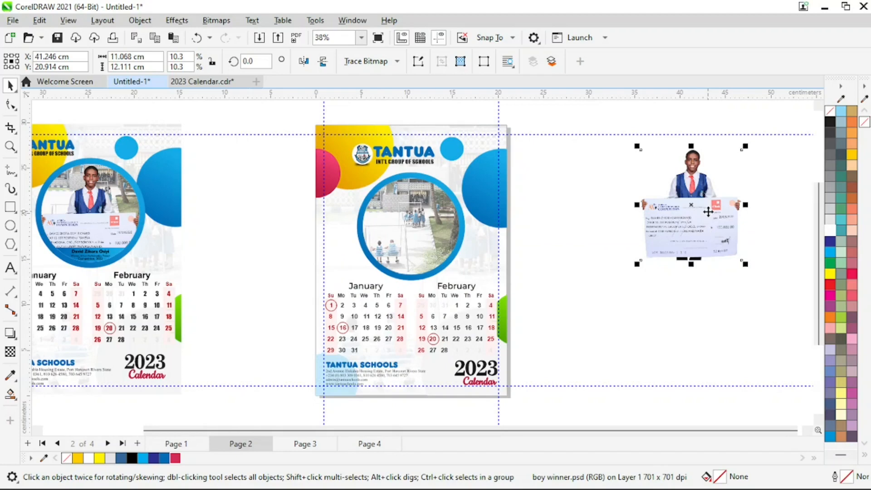
{"action": "left_click_drag", "start_coordinate": [708, 212], "coordinate": [425, 238]}
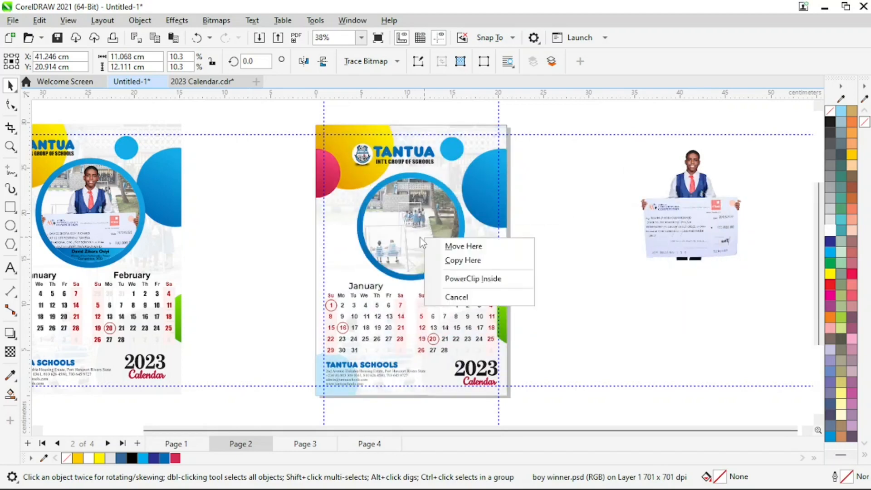
{"action": "left_click", "coordinate": [482, 281]}
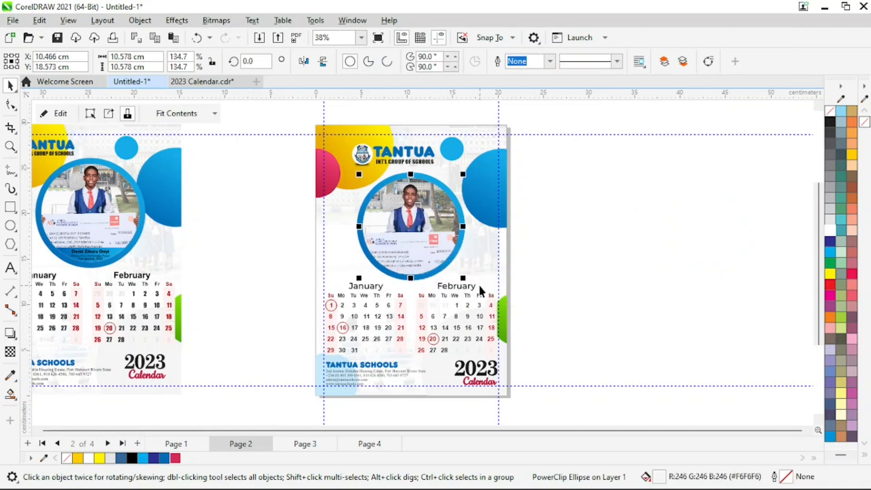
Nudge the boy image slightly up and right inside the photo circle
{"action": "left_click", "coordinate": [418, 243], "text": "ctrl"}
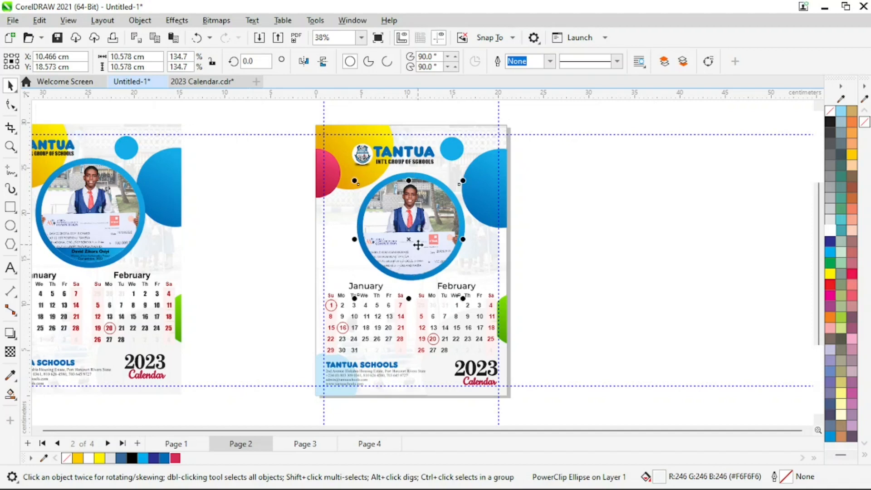
{"action": "left_click", "coordinate": [680, 223]}
{"action": "left_click", "coordinate": [428, 237]}
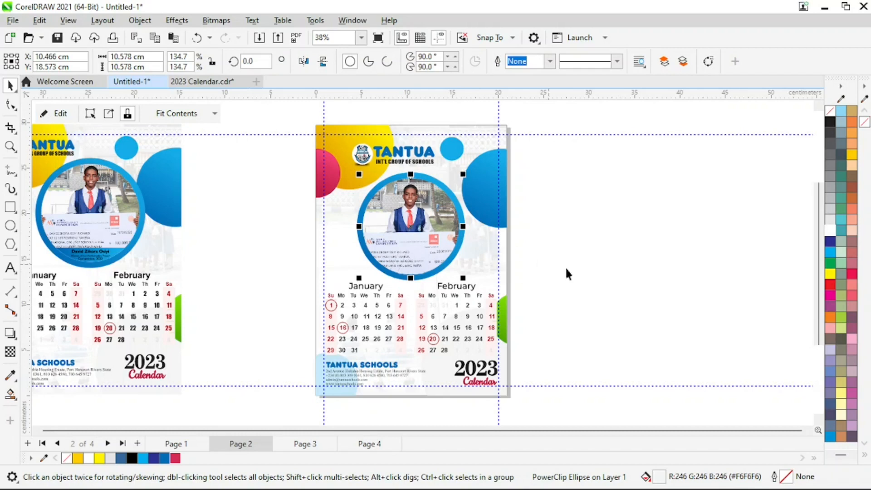
{"action": "left_click", "coordinate": [691, 262]}
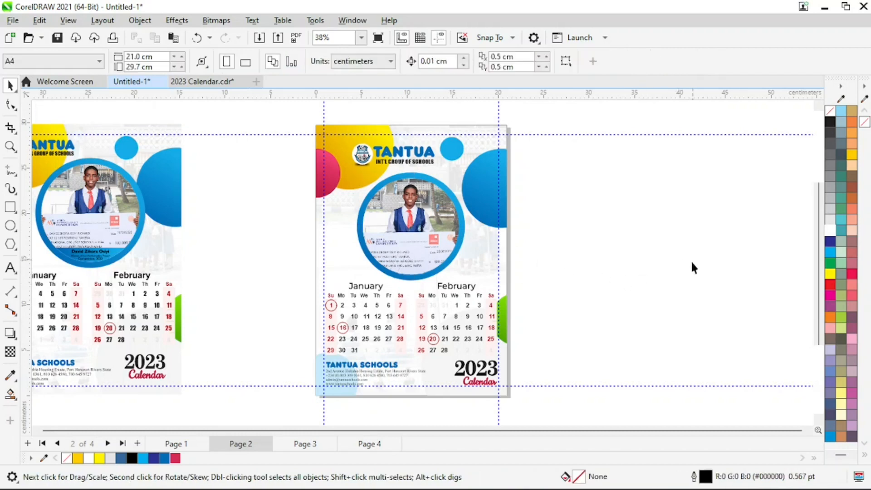
{"action": "left_click", "coordinate": [430, 241]}
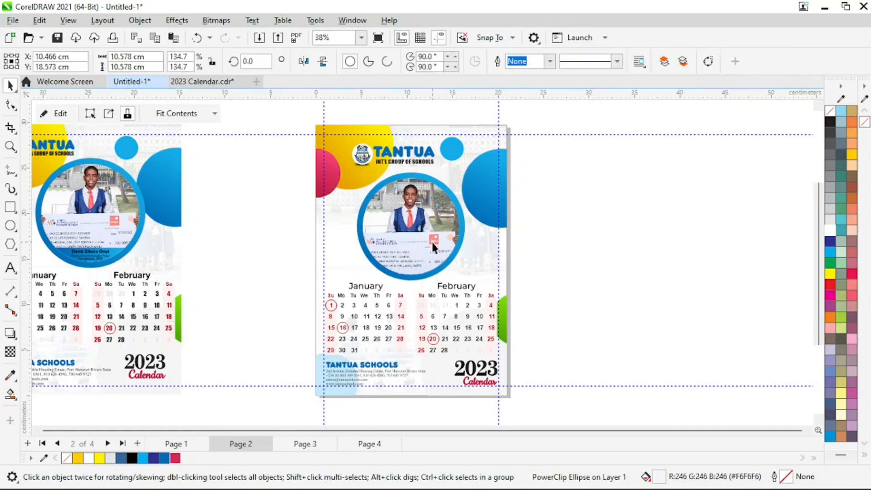
{"action": "left_click", "coordinate": [430, 240], "text": "ctrl"}
{"action": "key", "text": "Up"}
{"action": "key", "text": "Right"}
{"action": "key", "text": "Right"}
{"action": "key", "text": "Right"}
{"action": "key", "text": "Right"}
{"action": "key", "text": "Right"}
{"action": "key", "text": "Right"}
{"action": "key", "text": "Right"}
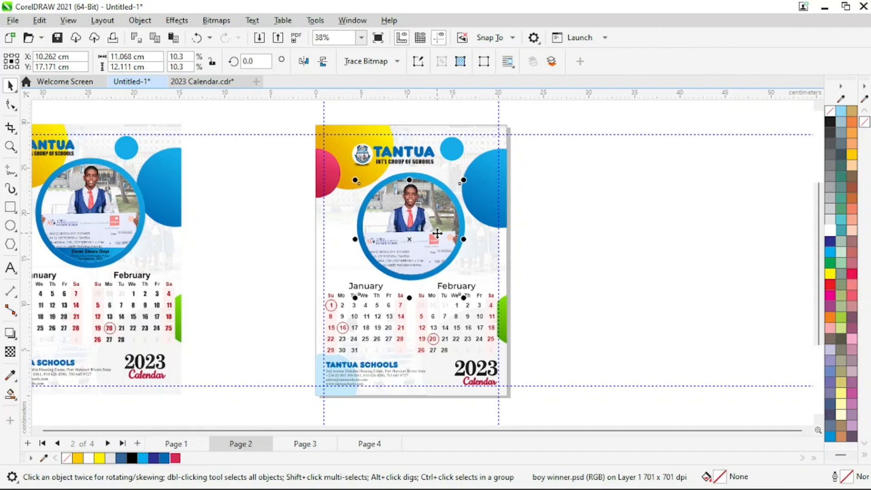
{"action": "key", "text": "Right"}
{"action": "key", "text": "Right"}
{"action": "key", "text": "Right"}
{"action": "key", "text": "Right"}
{"action": "key", "text": "Right"}
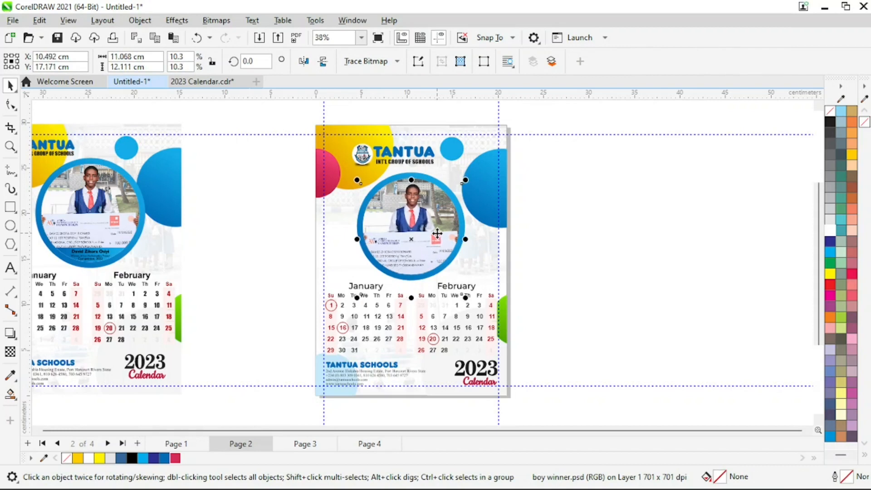
{"action": "left_click", "coordinate": [634, 249]}
Draw a horizontal 2-Point Line across the lower part of the photo circle
{"action": "key", "text": "z"}
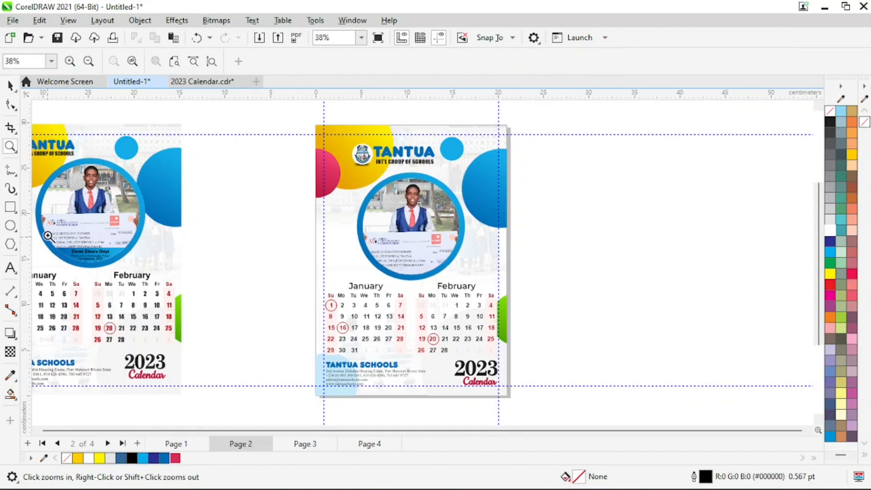
{"action": "left_click_drag", "start_coordinate": [49, 235], "coordinate": [129, 275]}
{"action": "right_click", "coordinate": [476, 272]}
{"action": "left_click_drag", "start_coordinate": [290, 222], "coordinate": [581, 306]}
{"action": "key", "text": "space"}
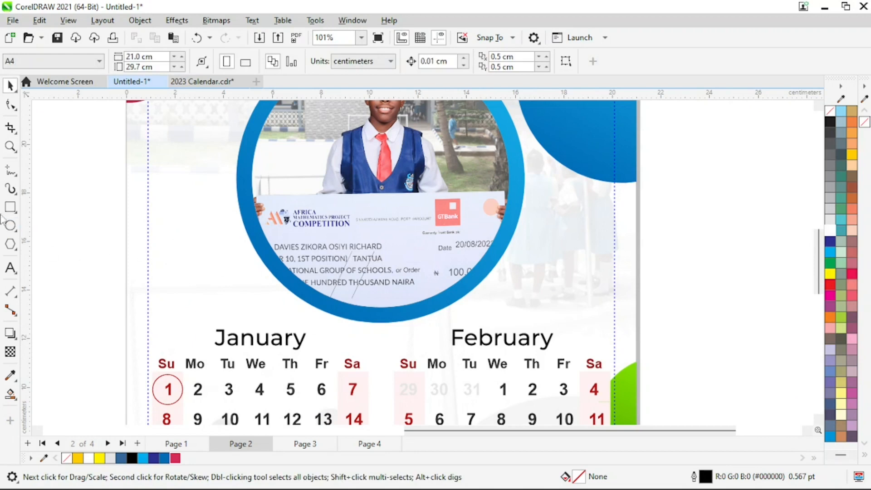
{"action": "left_click", "coordinate": [11, 171]}
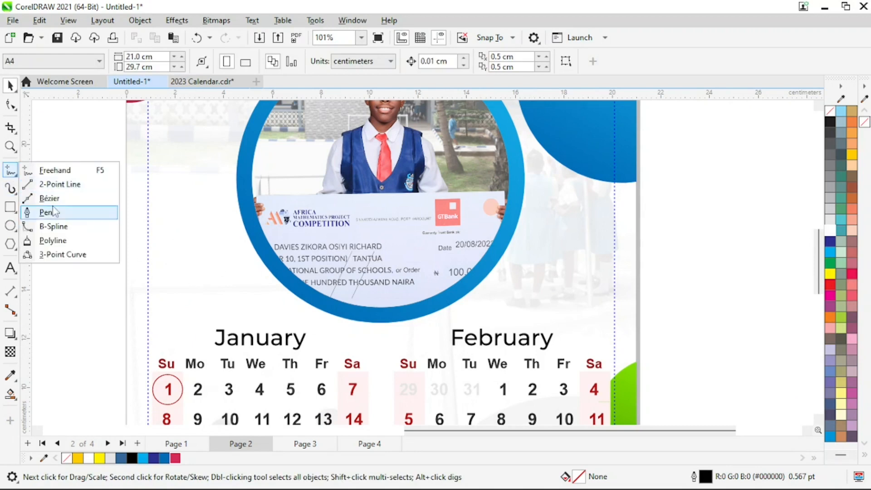
{"action": "left_click", "coordinate": [59, 184]}
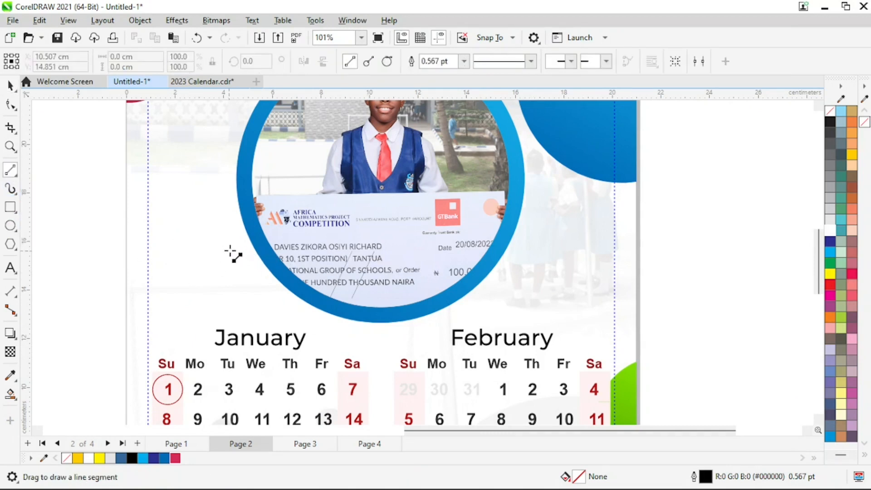
{"action": "left_click_drag", "start_coordinate": [230, 251], "coordinate": [623, 251]}
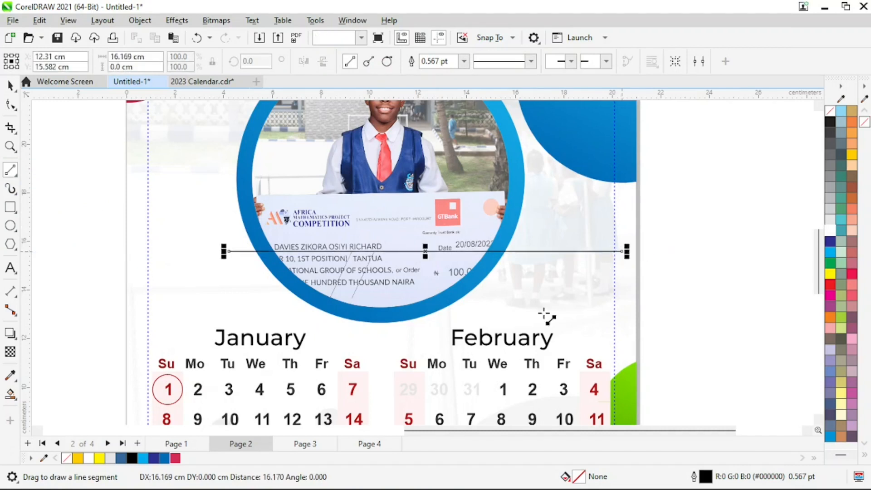
{"action": "left_click", "coordinate": [10, 86]}
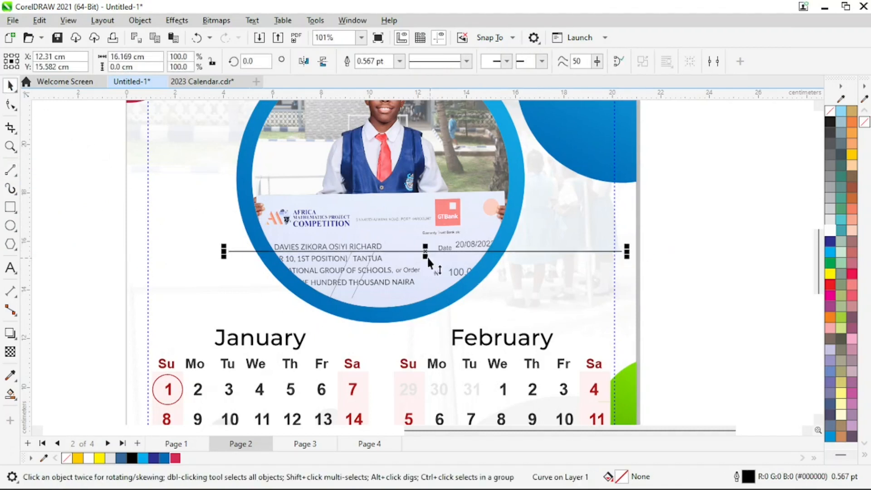
{"action": "left_click_drag", "start_coordinate": [428, 257], "coordinate": [400, 266]}
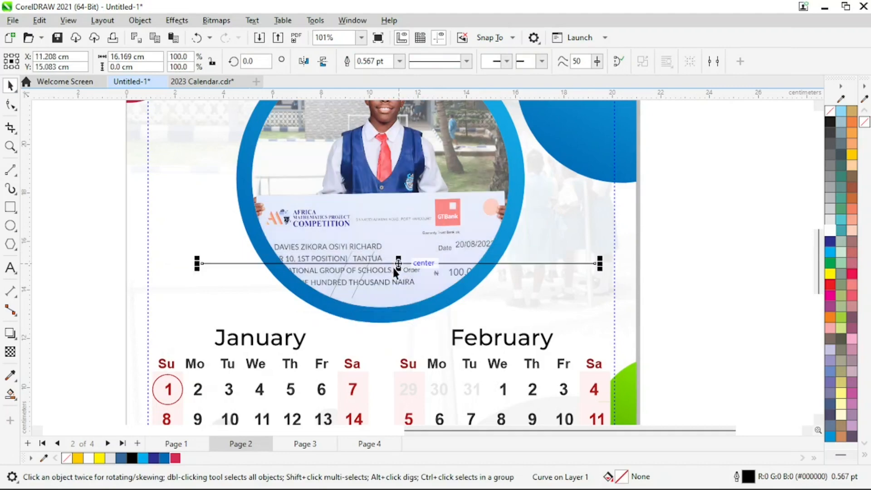
Enlarge the photo circle to about 10.87 cm and nudge the line slightly lower
{"action": "left_click", "coordinate": [470, 211]}
{"action": "scroll", "coordinate": [823, 110], "scroll_direction": "up", "scroll_amount": 3}
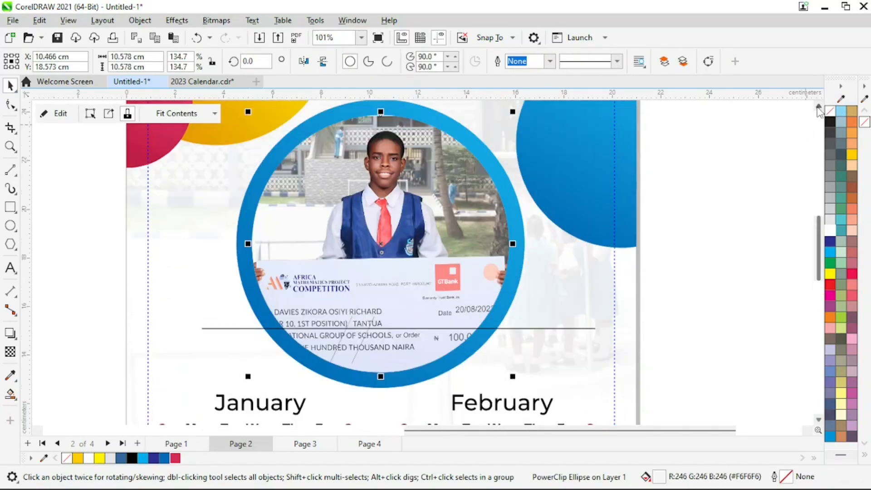
{"action": "mouse_move", "coordinate": [513, 144]}
{"action": "left_mouse_down"}
{"action": "mouse_move", "coordinate": [529, 146]}
{"action": "mouse_move", "coordinate": [516, 140]}
{"action": "left_mouse_up"}
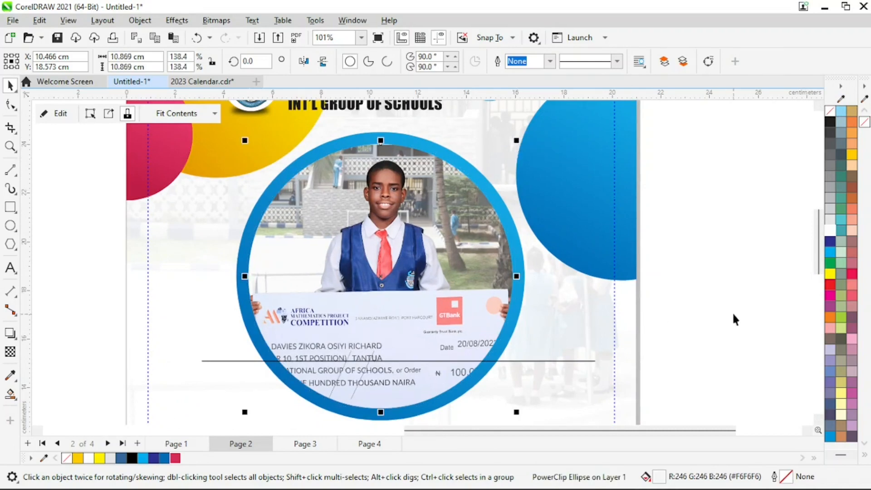
{"action": "left_click_drag", "start_coordinate": [757, 339], "coordinate": [583, 369]}
{"action": "left_click_drag", "start_coordinate": [167, 384], "coordinate": [140, 386]}
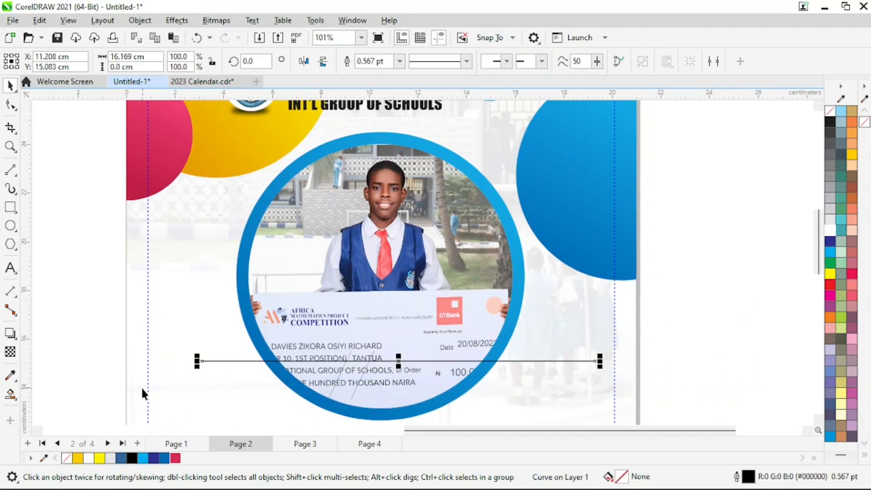
{"action": "key", "text": "Down"}
{"action": "key", "text": "Down"}
{"action": "key", "text": "Down"}
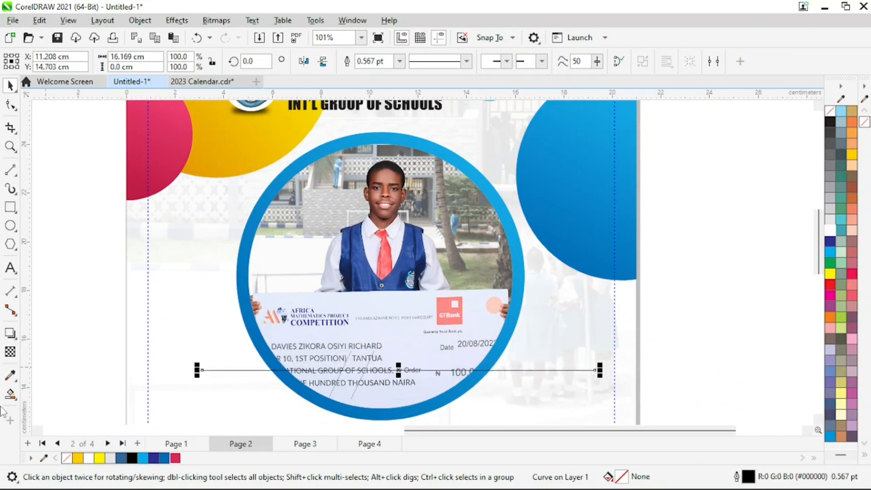
{"action": "left_click", "coordinate": [10, 393]}
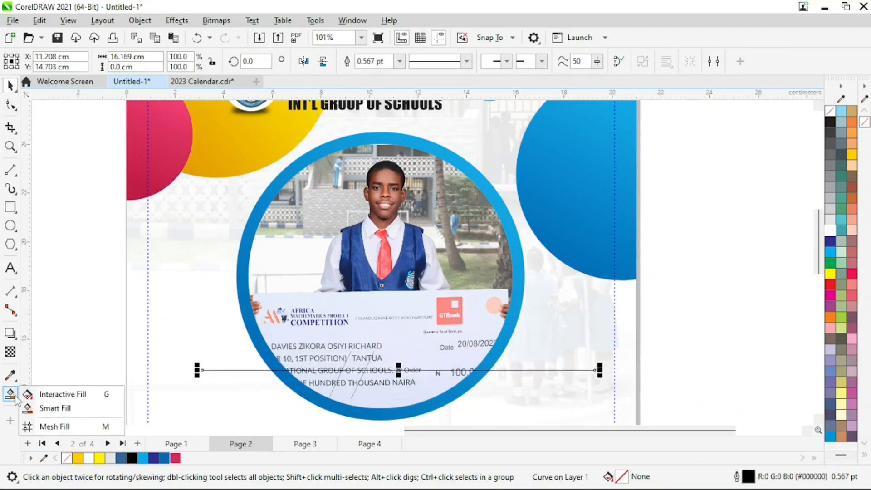
Smart Fill the region below the line, delete the line, and remove the band's outline
{"action": "left_click", "coordinate": [63, 411]}
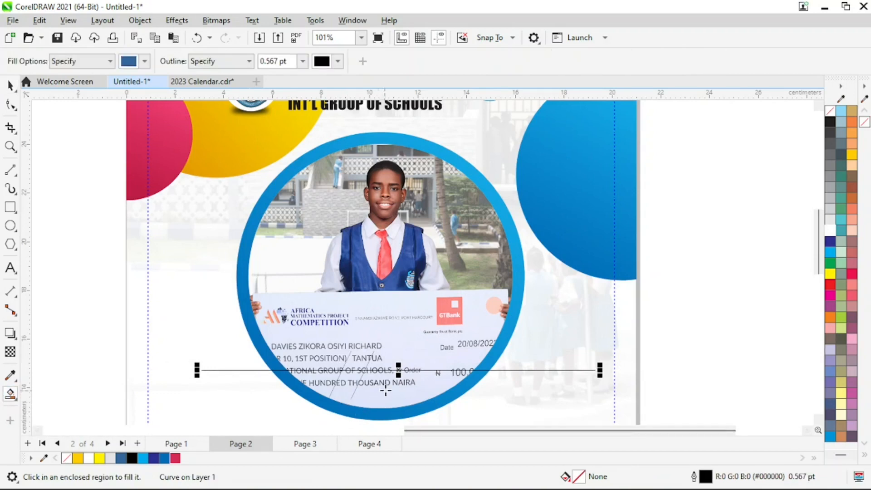
{"action": "left_click", "coordinate": [385, 392]}
{"action": "left_click", "coordinate": [10, 85]}
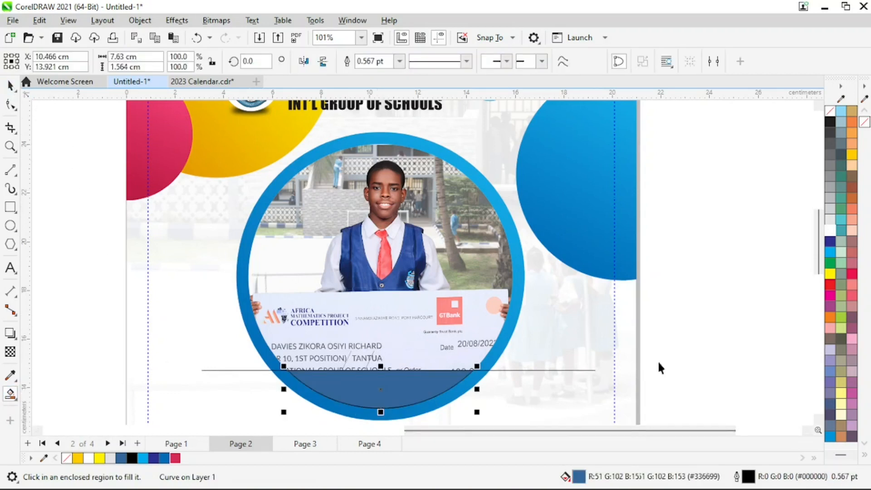
{"action": "left_click", "coordinate": [591, 370]}
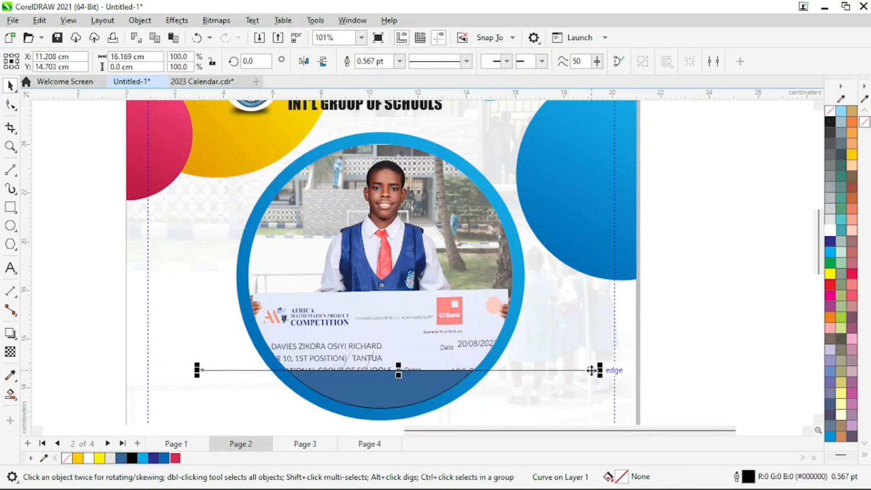
{"action": "key", "text": "Delete"}
{"action": "left_click", "coordinate": [412, 390]}
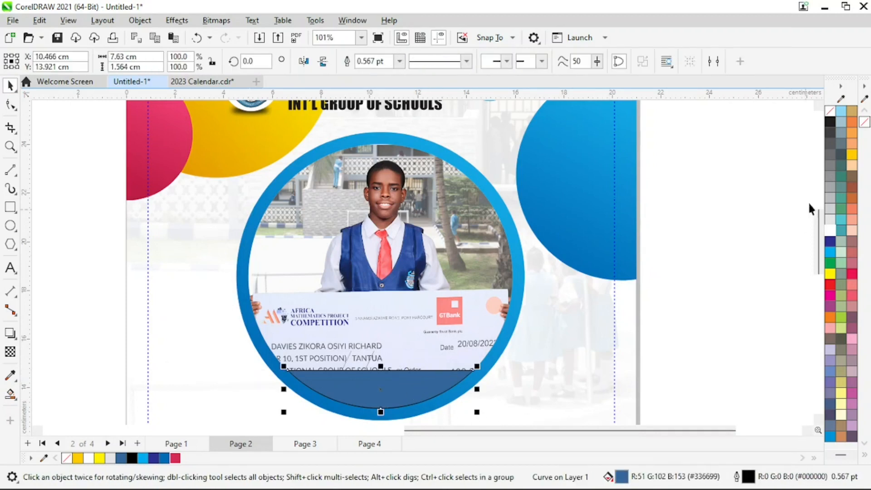
{"action": "right_click", "coordinate": [830, 113]}
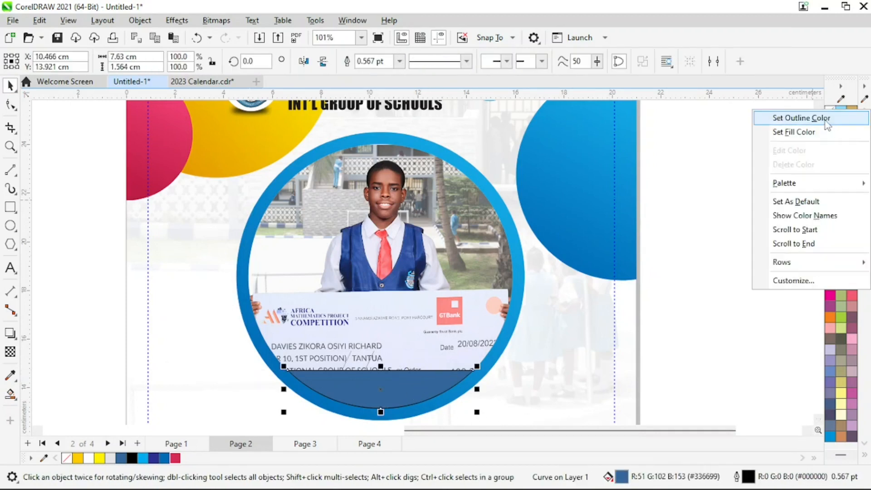
{"action": "left_click", "coordinate": [826, 119]}
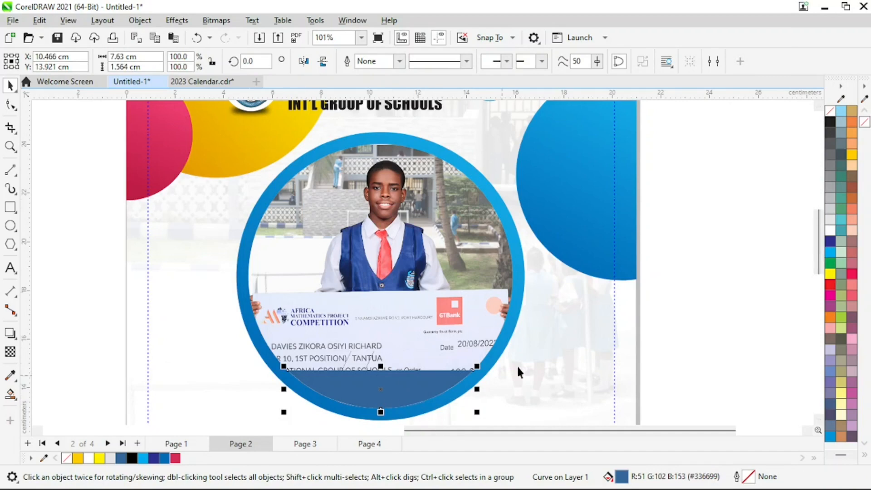
Copy the right-hand circle's blue gradient fill onto the band
{"action": "left_click", "coordinate": [586, 179]}
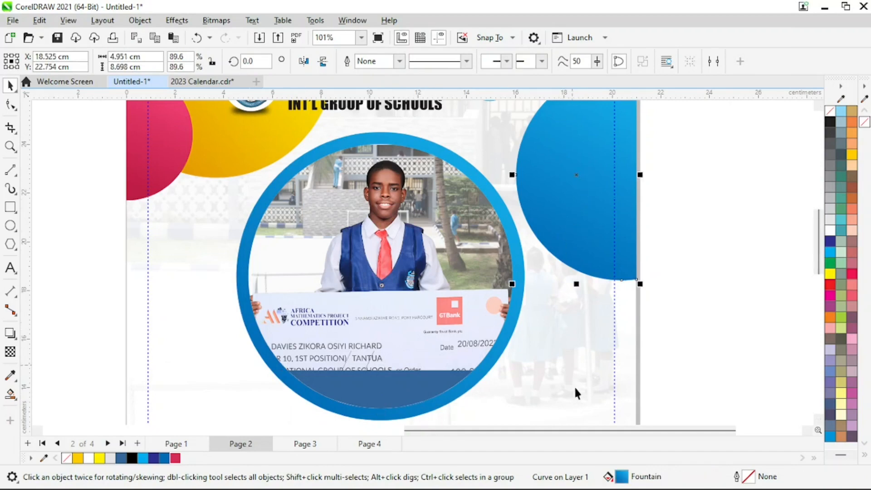
{"action": "left_click_drag", "start_coordinate": [573, 178], "coordinate": [376, 383]}
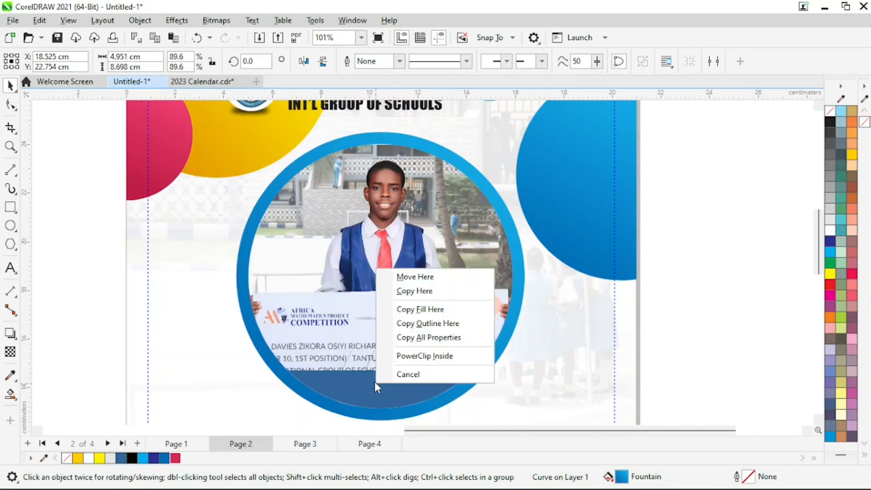
{"action": "left_click", "coordinate": [437, 311]}
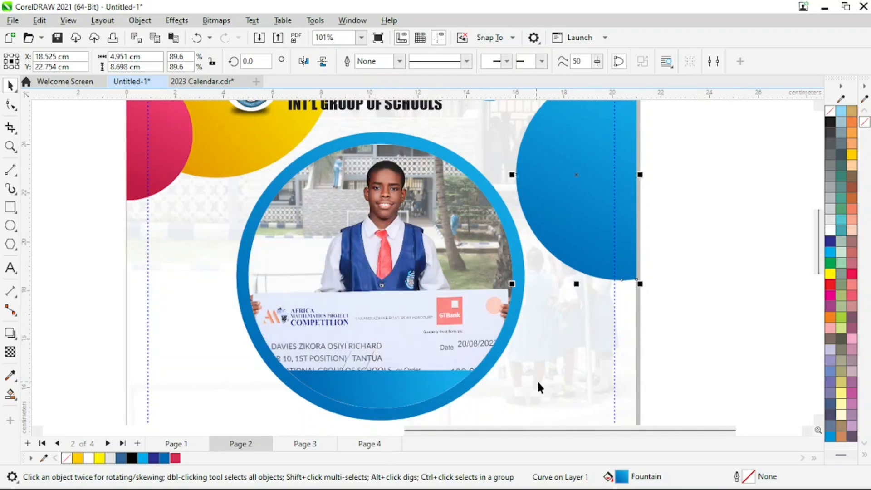
{"action": "key", "text": "z"}
{"action": "right_click", "coordinate": [428, 383]}
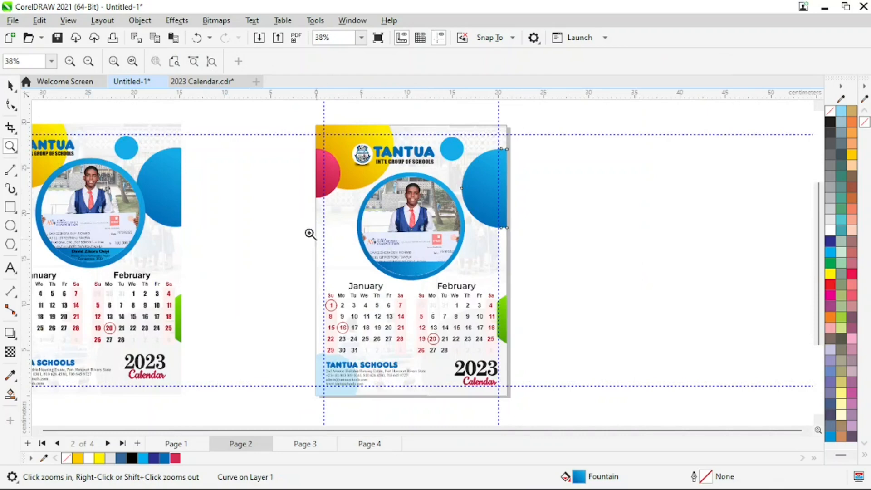
{"action": "left_click_drag", "start_coordinate": [284, 233], "coordinate": [516, 301]}
{"action": "key", "text": "space"}
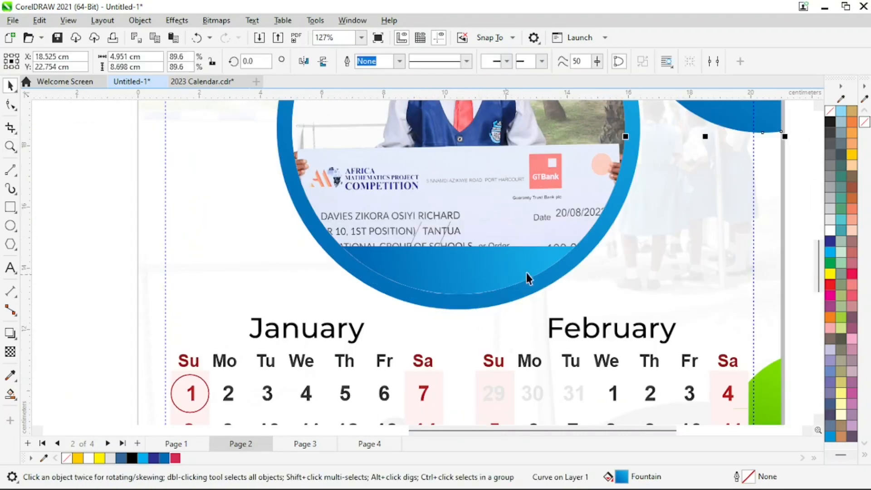
{"action": "left_click", "coordinate": [491, 268]}
{"action": "left_click_drag", "start_coordinate": [459, 243], "coordinate": [459, 234]}
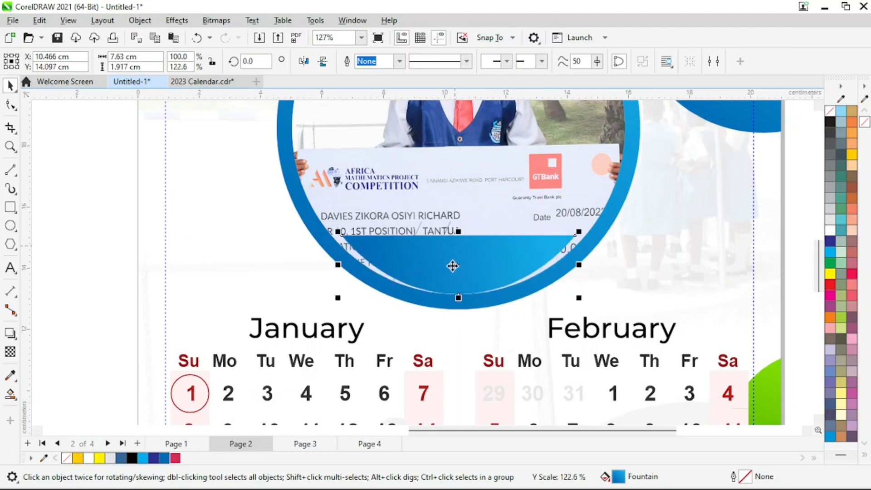
{"action": "key", "text": "ctrl+z"}
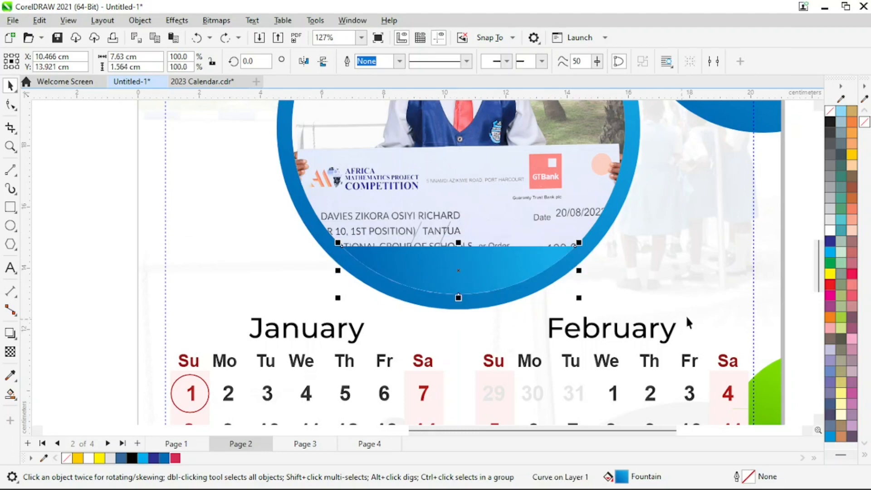
{"action": "left_click", "coordinate": [799, 219]}
{"action": "key", "text": "z"}
{"action": "right_click", "coordinate": [449, 281]}
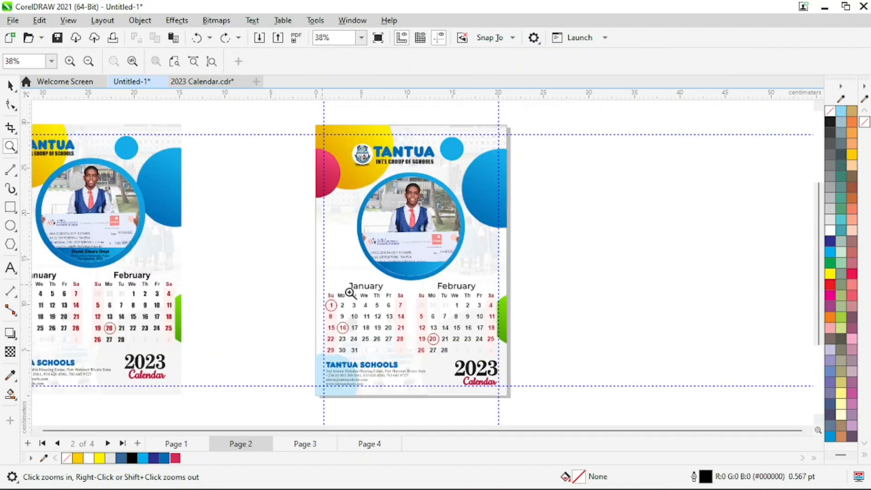
{"action": "left_click_drag", "start_coordinate": [288, 221], "coordinate": [536, 312]}
{"action": "key", "text": "space"}
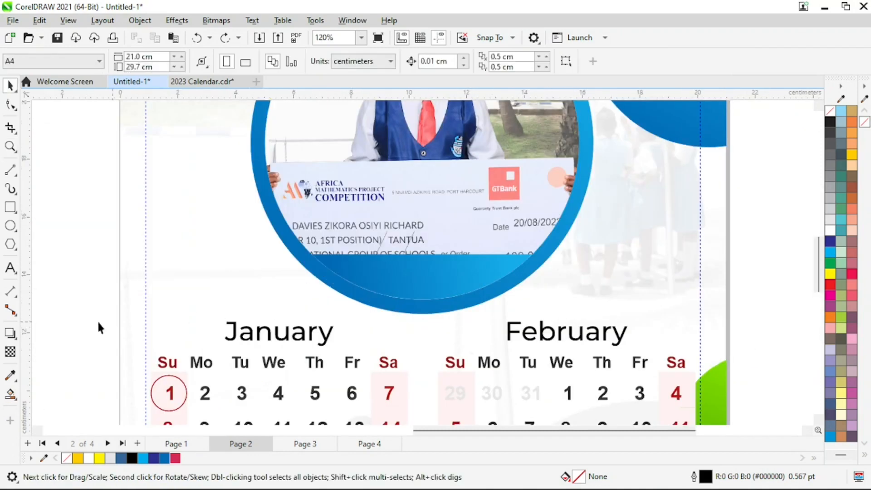
{"action": "key", "text": "z"}
{"action": "right_click", "coordinate": [90, 326]}
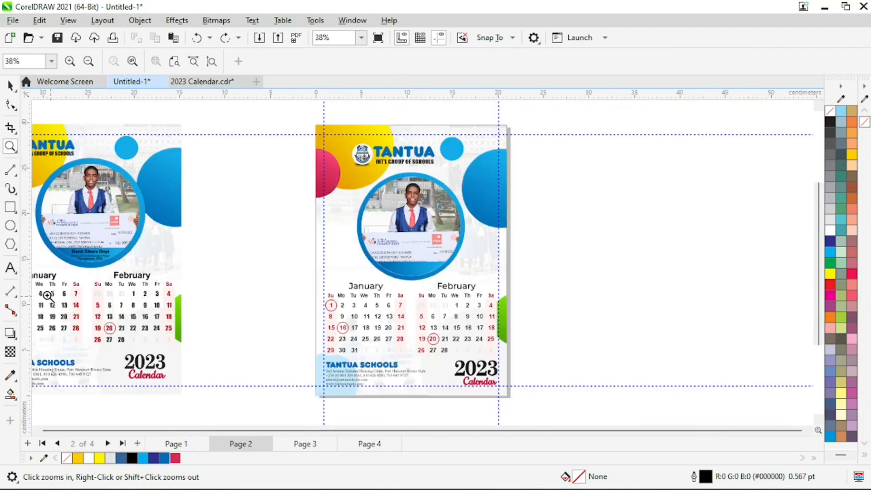
{"action": "key", "text": "space"}
{"action": "left_click", "coordinate": [10, 270]}
Type the winner's name as text and move it onto the blue band under the photo
{"action": "left_click", "coordinate": [277, 270]}
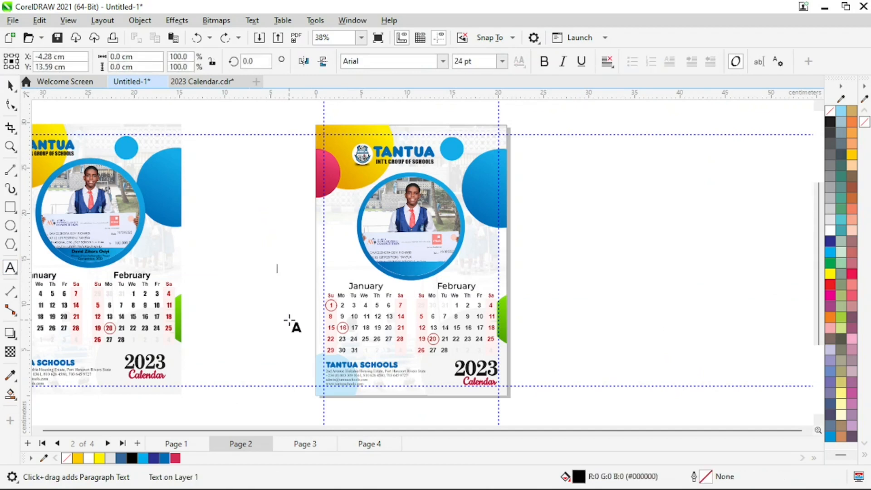
{"action": "type", "text": "ljlkjzdg"}
{"action": "key", "text": "BackSpace"}
{"action": "key", "text": "BackSpace"}
{"action": "key", "text": "BackSpace"}
{"action": "key", "text": "BackSpace"}
{"action": "key", "text": "BackSpace"}
{"action": "key", "text": "BackSpace"}
{"action": "key", "text": "BackSpace"}
{"action": "key", "text": "BackSpace"}
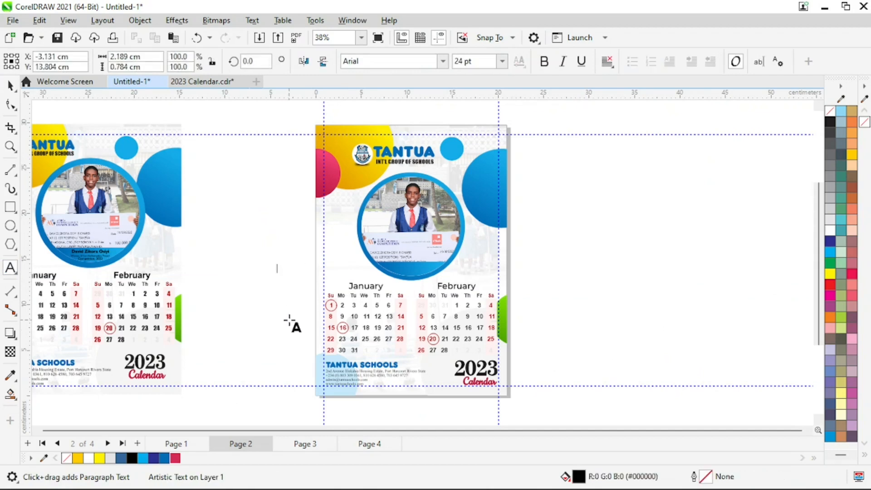
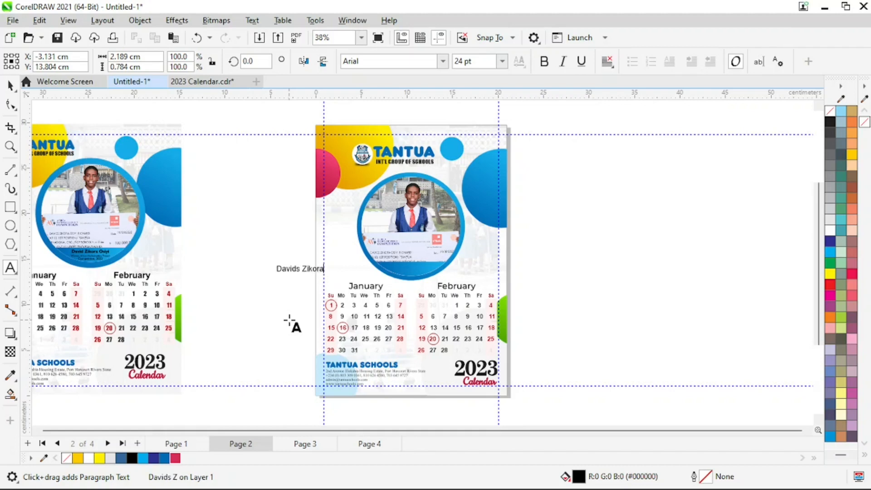
{"action": "key", "text": "Escape"}
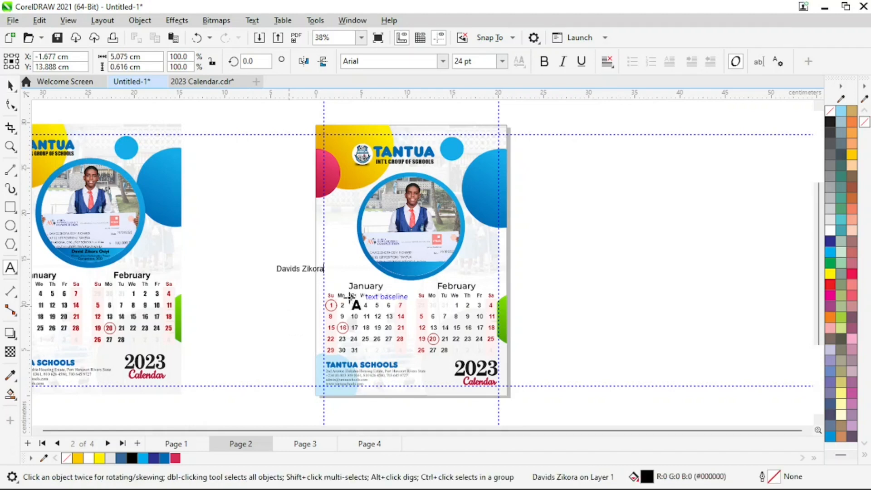
{"action": "key", "text": "space"}
{"action": "left_click_drag", "start_coordinate": [302, 269], "coordinate": [413, 263]}
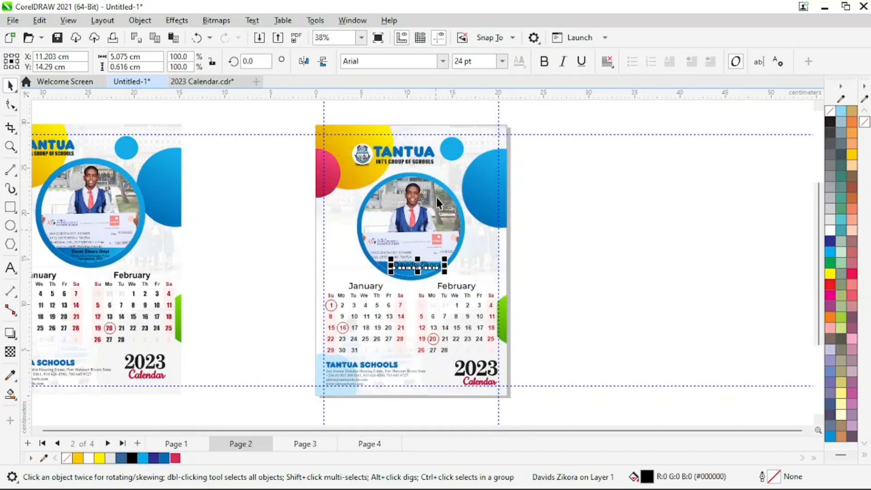
Set the name to 12 pt Humanst521 BT
{"action": "left_click", "coordinate": [502, 62]}
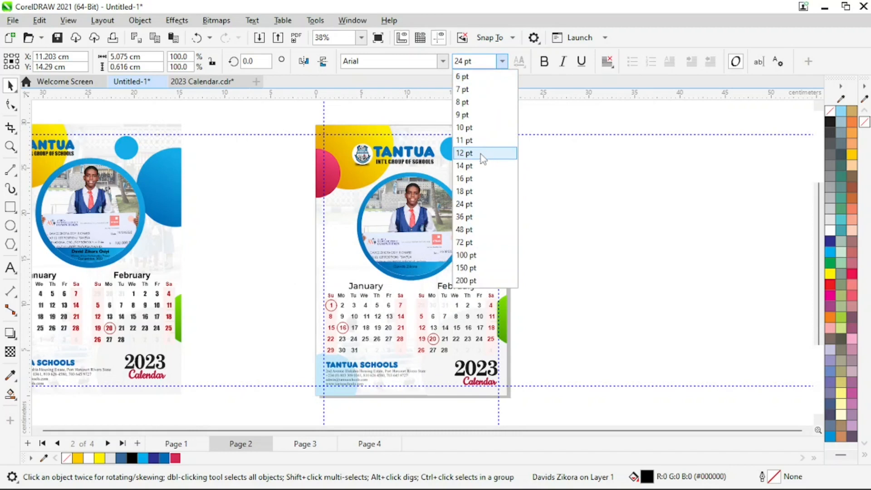
{"action": "left_click", "coordinate": [485, 151]}
{"action": "left_click", "coordinate": [443, 63]}
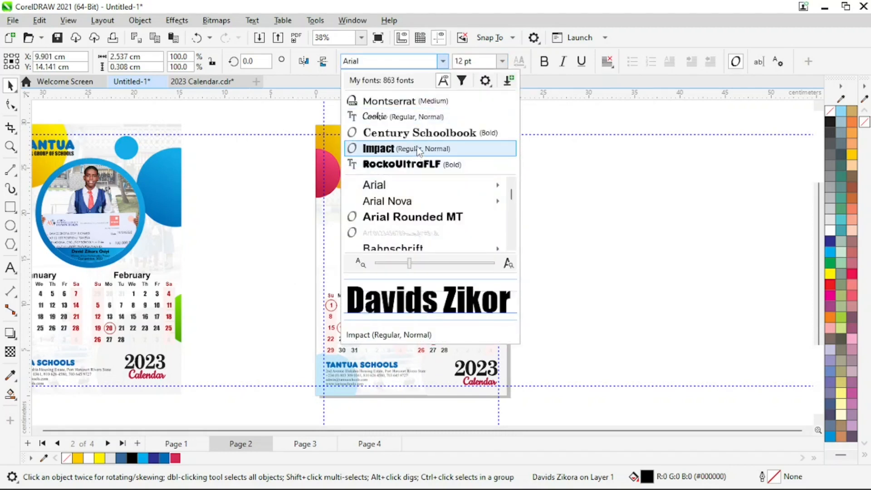
{"action": "type", "text": "hu"}
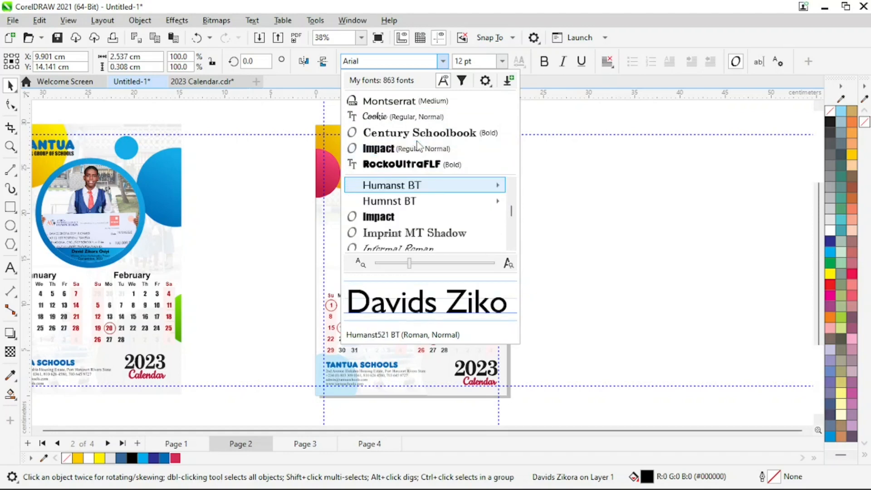
{"action": "key", "text": "Return"}
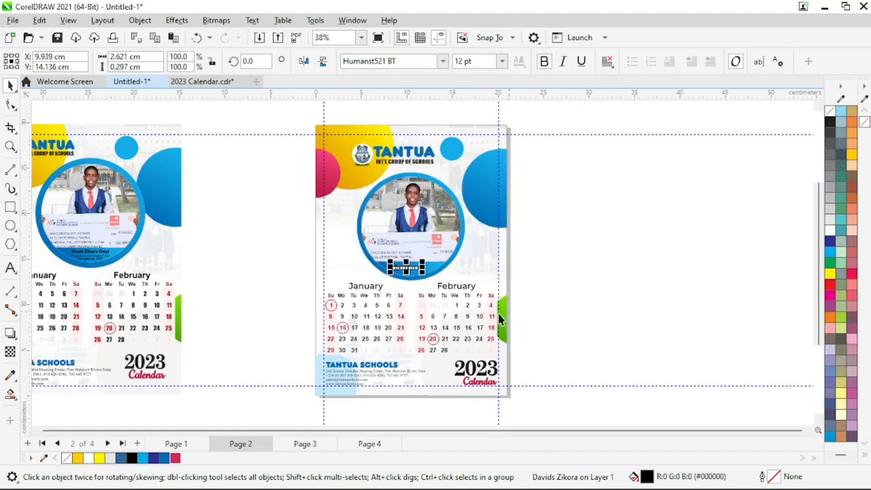
{"action": "key", "text": "F2"}
{"action": "left_click_drag", "start_coordinate": [288, 247], "coordinate": [537, 304]}
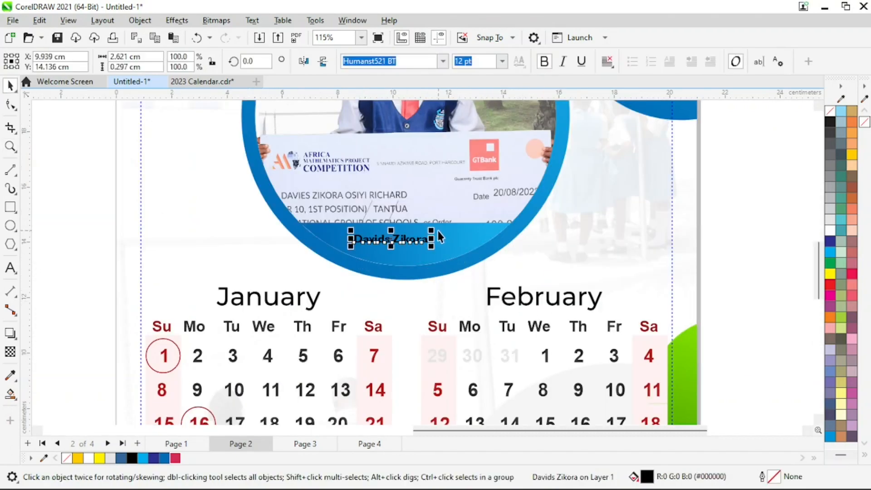
Resize the winner's name to 14 pt and nudge it slightly right on the band
{"action": "left_click_drag", "start_coordinate": [431, 230], "coordinate": [445, 229]}
{"action": "left_click", "coordinate": [502, 60]}
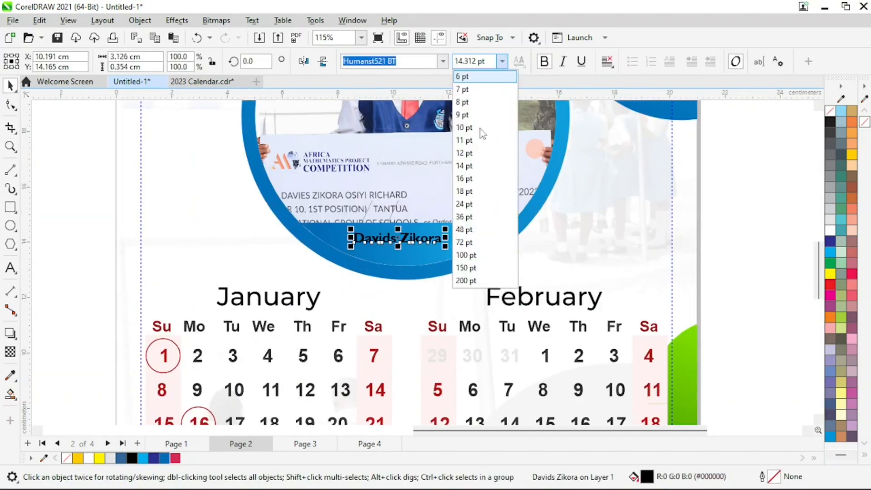
{"action": "left_click", "coordinate": [464, 166]}
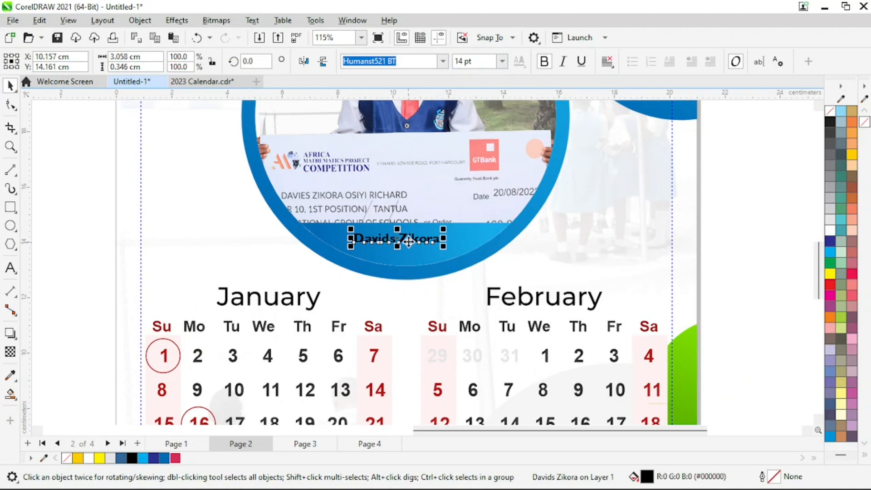
{"action": "mouse_move", "coordinate": [408, 242]}
{"action": "left_mouse_down"}
{"action": "mouse_move", "coordinate": [424, 237]}
{"action": "mouse_move", "coordinate": [417, 241]}
{"action": "left_mouse_up"}
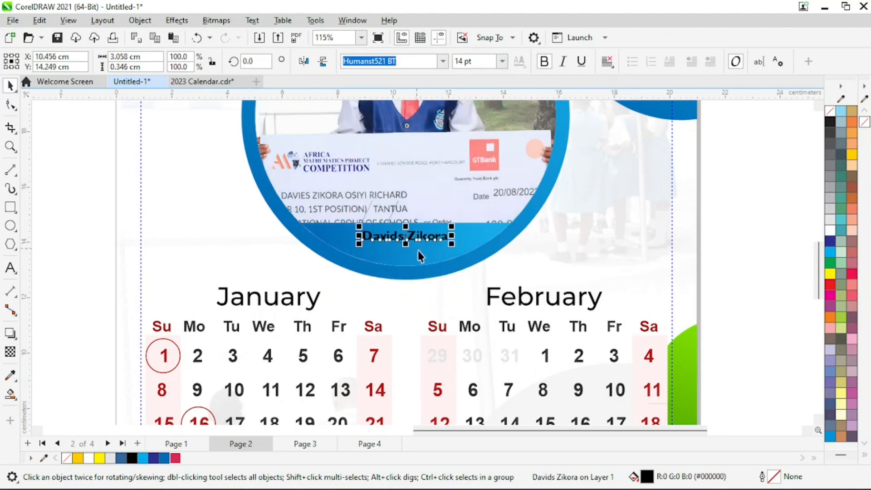
{"action": "left_click", "coordinate": [467, 234], "text": "shift"}
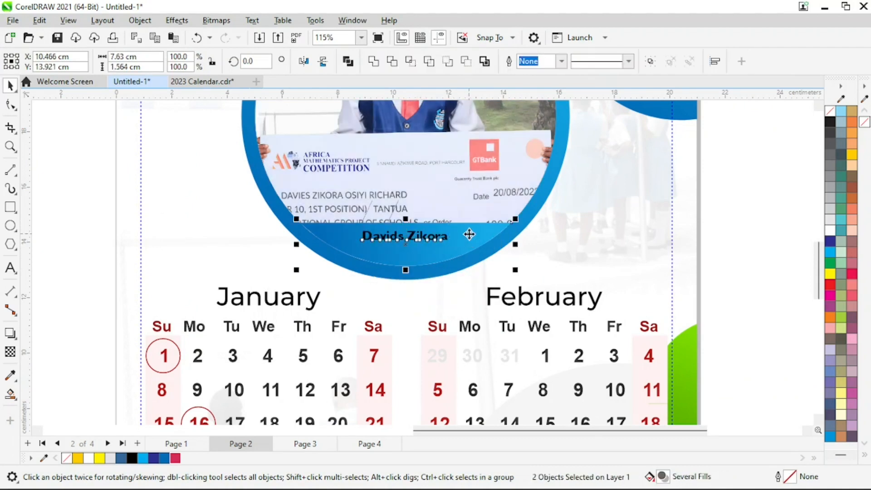
{"action": "left_click", "coordinate": [739, 222]}
Zoom in on page 1's name banner to compare, then return to the whole-page view
{"action": "scroll", "coordinate": [415, 274], "scroll_direction": "down", "scroll_amount": 3}
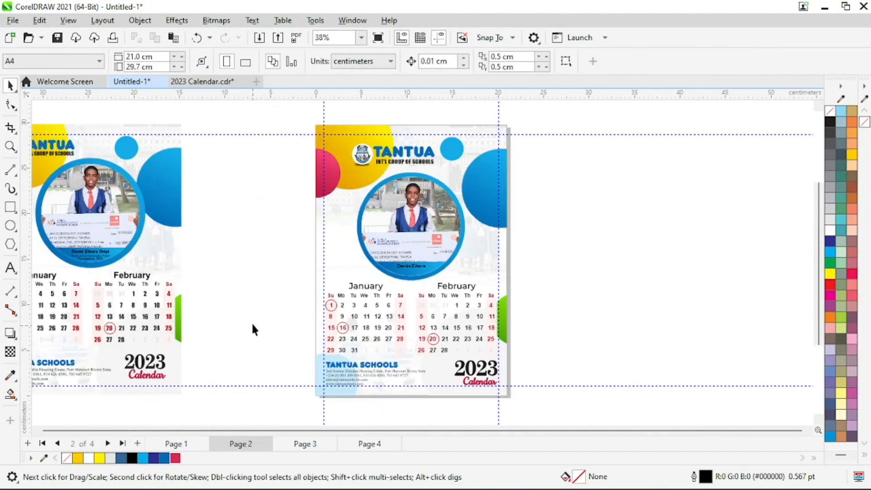
{"action": "key", "text": "z"}
{"action": "left_click_drag", "start_coordinate": [67, 244], "coordinate": [181, 273]}
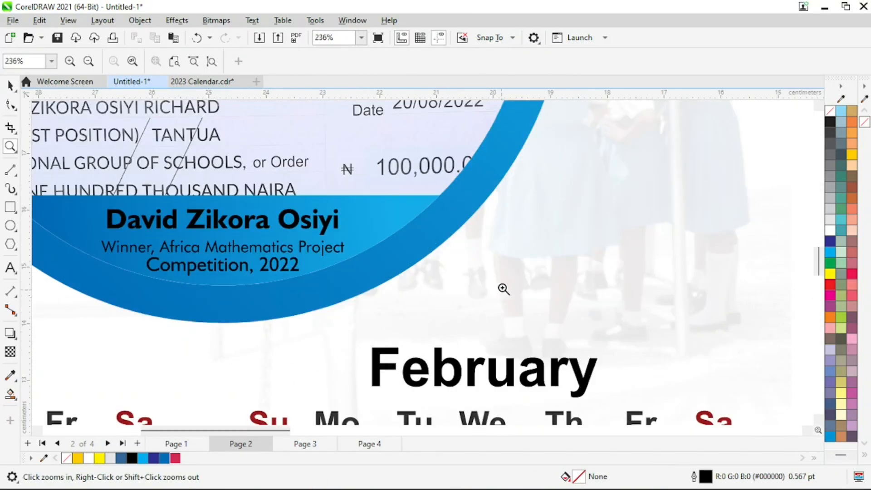
{"action": "key", "text": "F3"}
{"action": "key", "text": "space"}
{"action": "key", "text": "z"}
{"action": "left_click_drag", "start_coordinate": [238, 224], "coordinate": [313, 264]}
{"action": "key", "text": "F3"}
{"action": "key", "text": "space"}
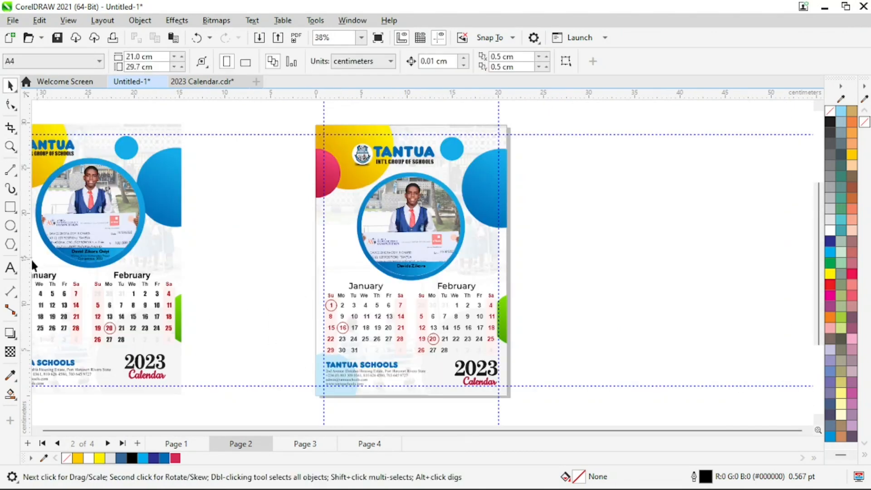
{"action": "left_click", "coordinate": [10, 267]}
Type the subtitle 'Winner, Africa Mathematics Project' in 12 pt Humanst521 BT
{"action": "left_click", "coordinate": [619, 263]}
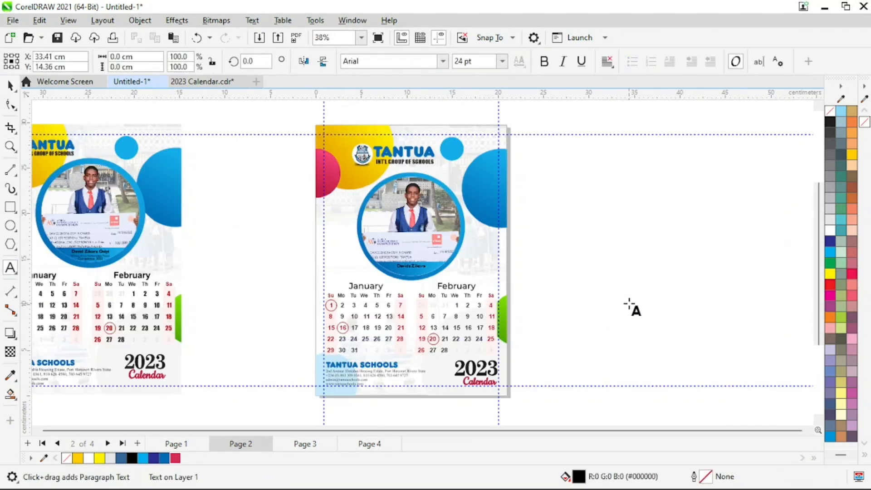
{"action": "type", "text": "Winner"}
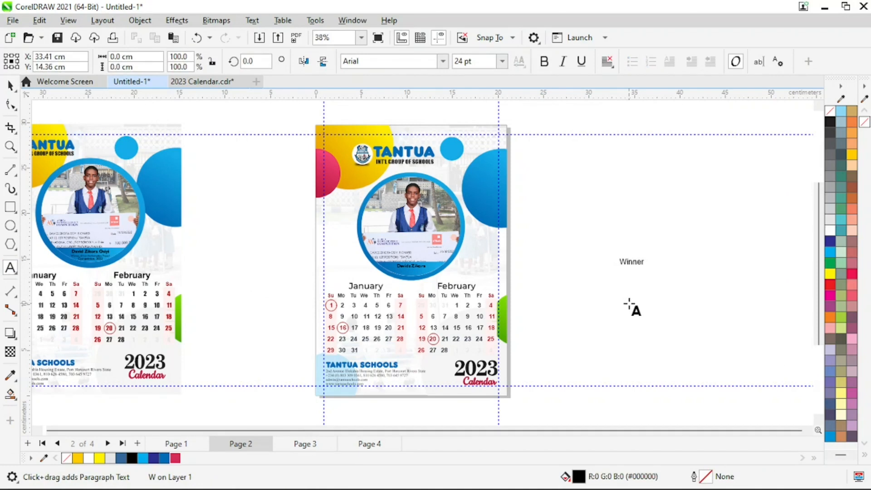
{"action": "type", "text": ", Afric"}
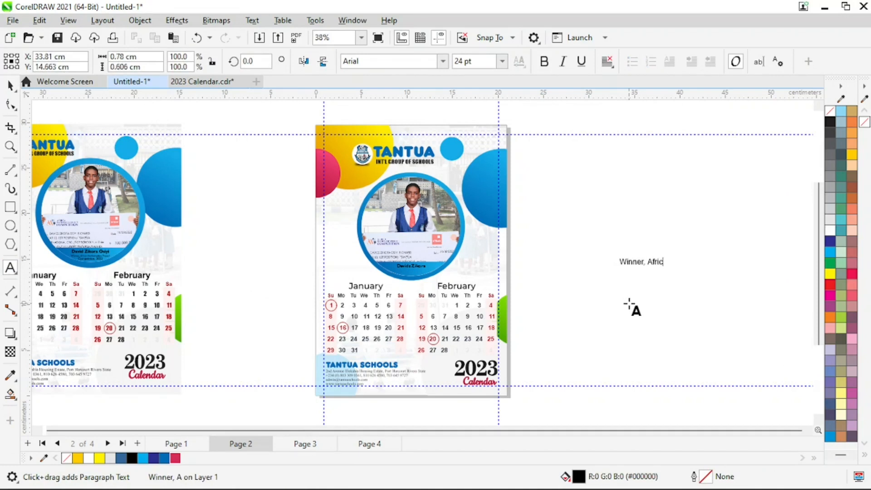
{"action": "type", "text": "a Mathem"}
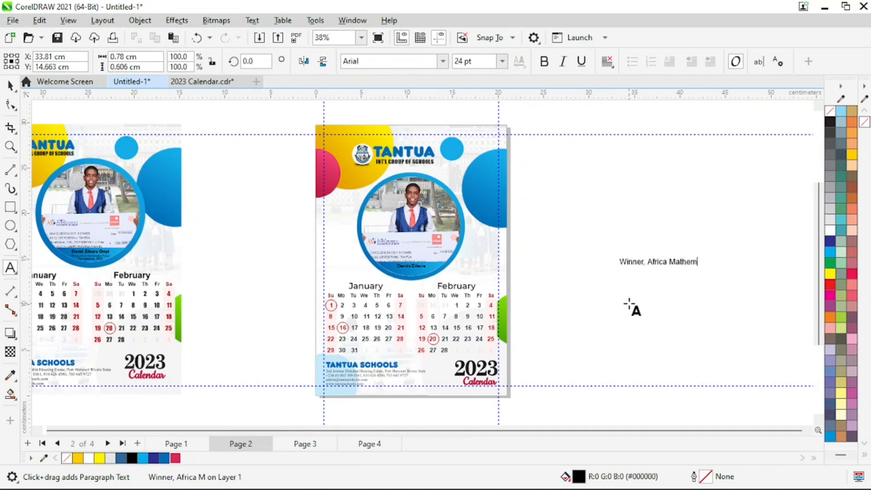
{"action": "type", "text": "atics Project"}
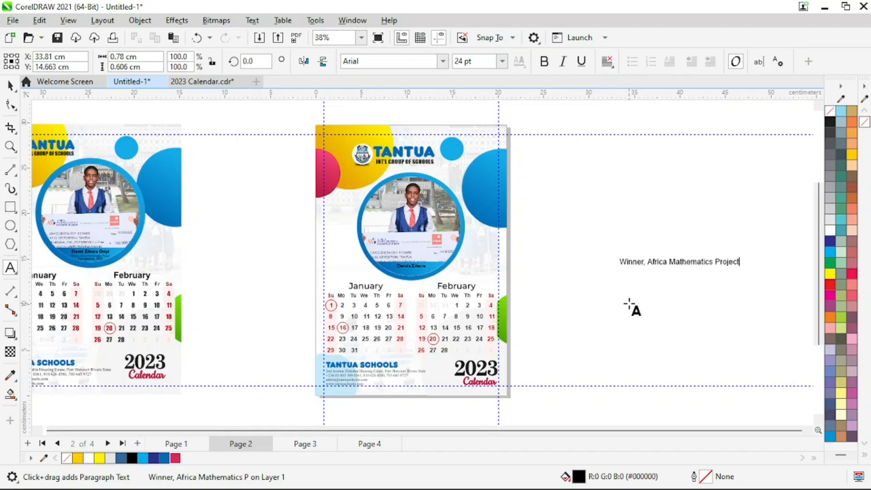
{"action": "key", "text": "ctrl+space"}
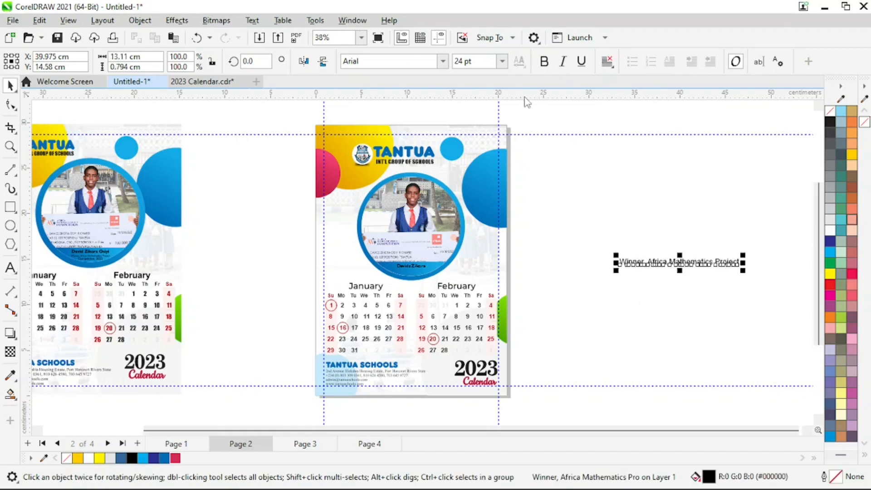
{"action": "left_click", "coordinate": [502, 61]}
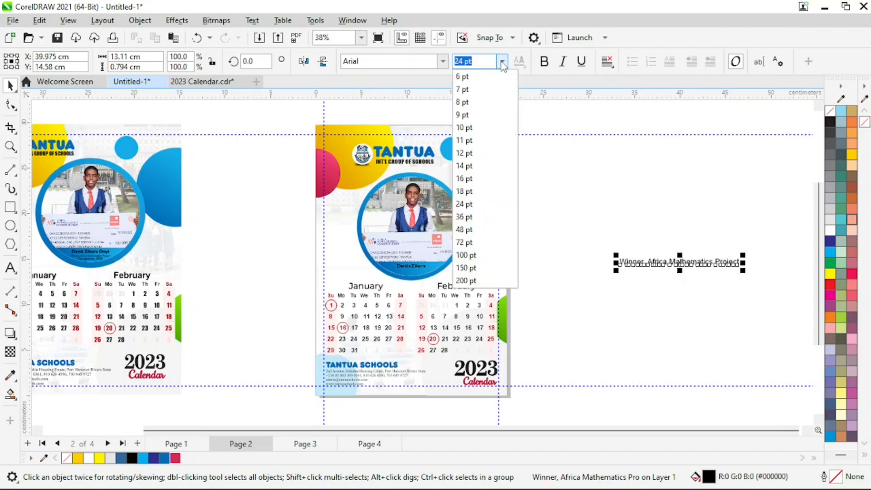
{"action": "left_click", "coordinate": [471, 153]}
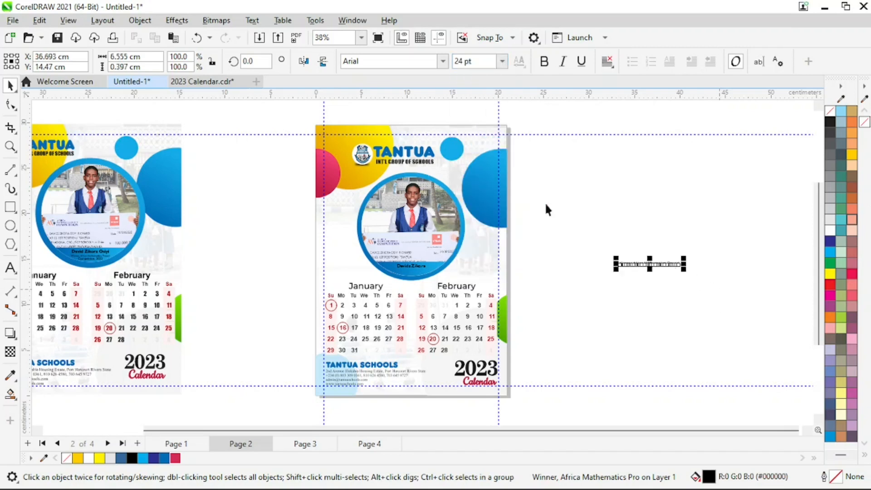
{"action": "left_click", "coordinate": [443, 62]}
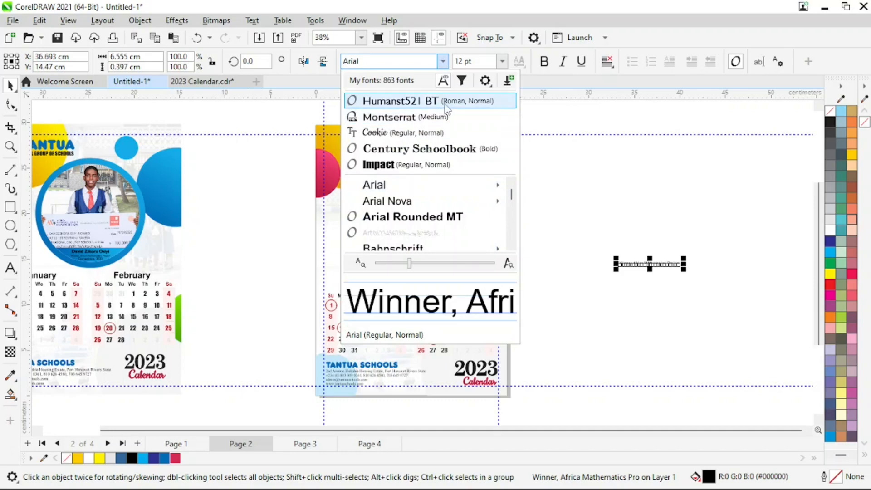
{"action": "left_click", "coordinate": [538, 200]}
Move the subtitle onto the blue band under the photo and zoom in on it
{"action": "left_click", "coordinate": [648, 263]}
{"action": "left_click_drag", "start_coordinate": [647, 263], "coordinate": [416, 276]}
{"action": "key", "text": "z"}
{"action": "left_click", "coordinate": [449, 267]}
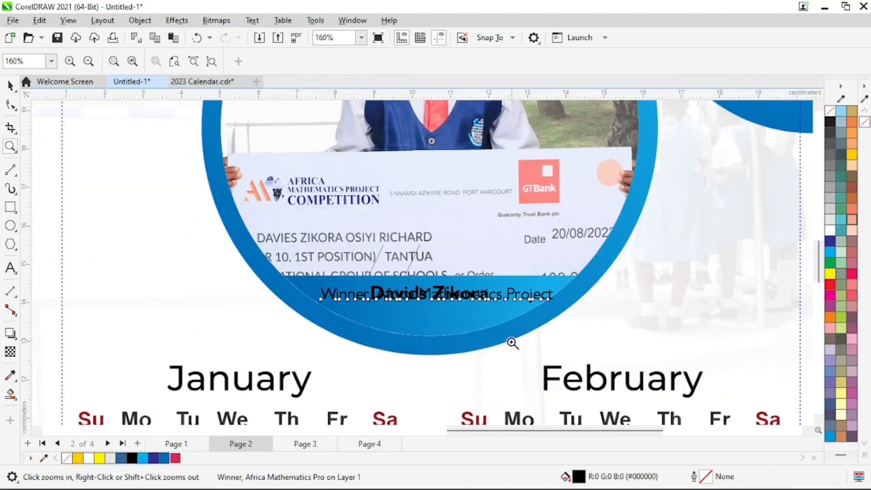
{"action": "key", "text": "space"}
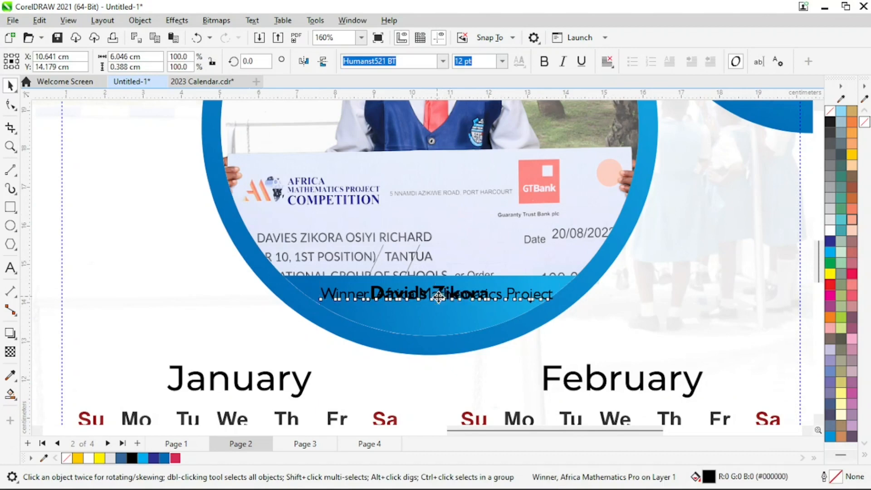
Break the subtitle before 'Project' into two lines and centre-align them
{"action": "left_click_drag", "start_coordinate": [437, 300], "coordinate": [452, 314]}
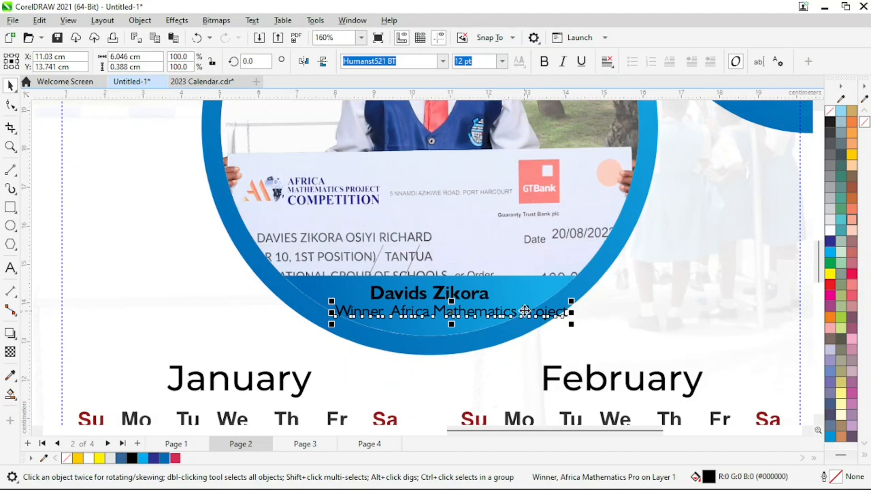
{"action": "left_click", "coordinate": [521, 312]}
{"action": "key", "text": "Return"}
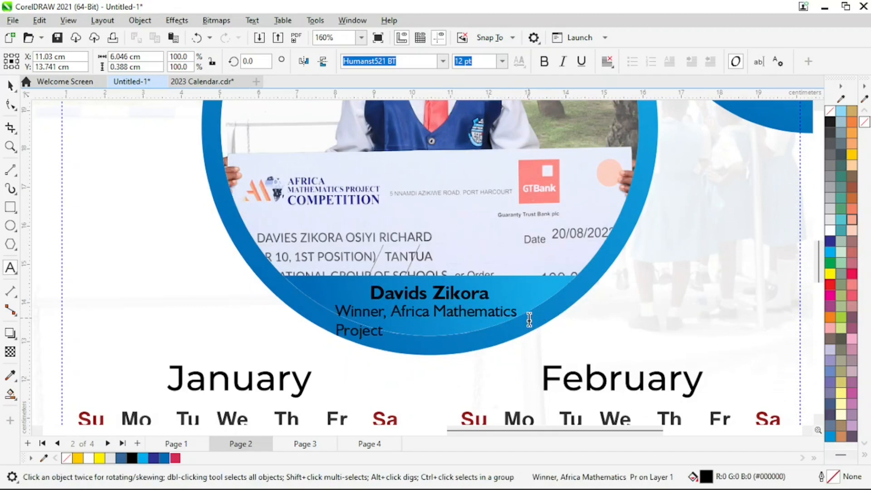
{"action": "key", "text": "ctrl+space"}
{"action": "left_click", "coordinate": [607, 61]}
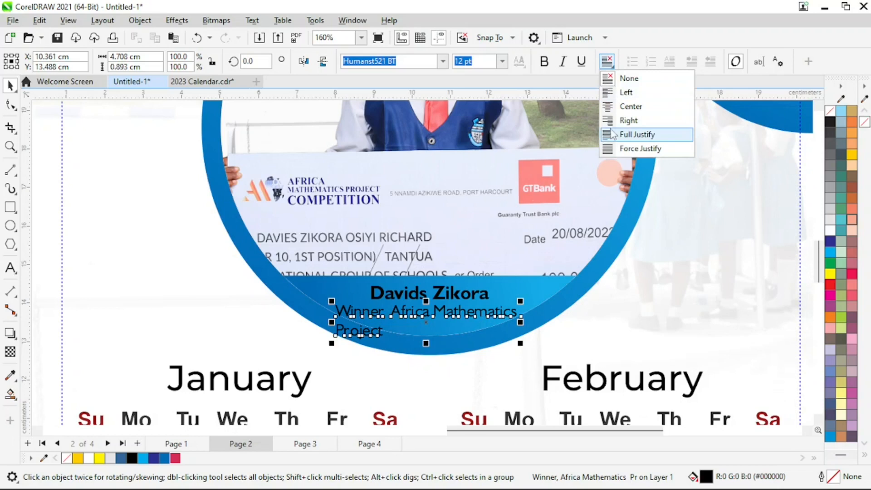
{"action": "left_click", "coordinate": [628, 108]}
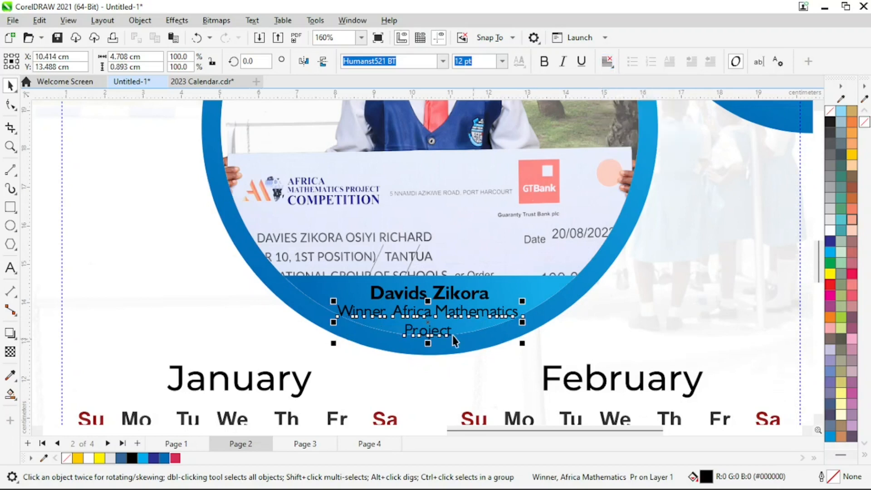
Tighten the subtitle's line spacing and nudge it and the winner's name up together
{"action": "left_click", "coordinate": [10, 107]}
{"action": "left_click_drag", "start_coordinate": [334, 345], "coordinate": [336, 336]}
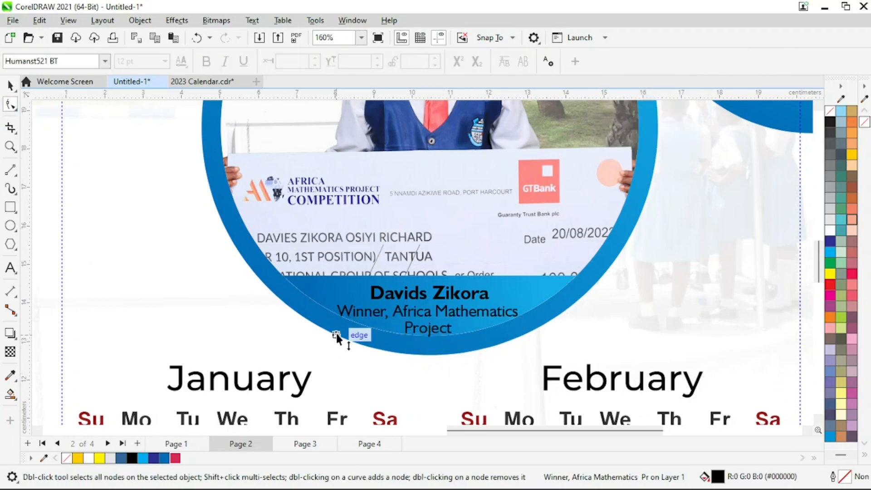
{"action": "key", "text": "space"}
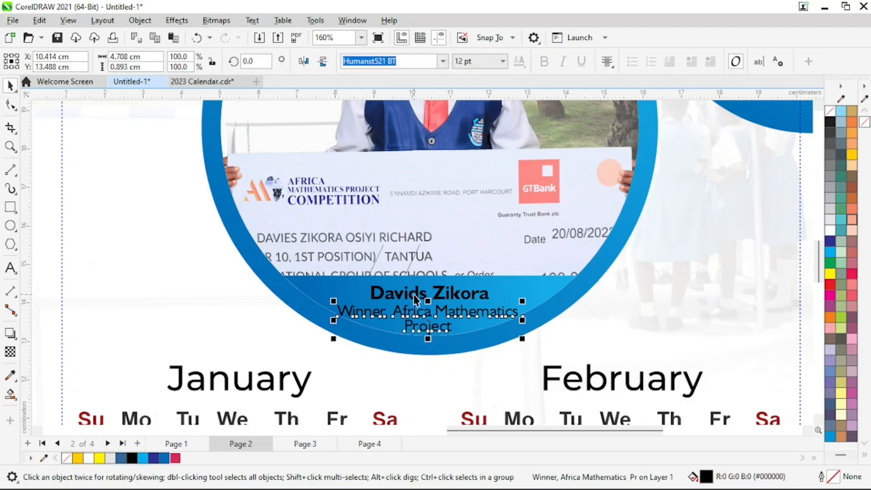
{"action": "left_click", "coordinate": [418, 293], "text": "shift"}
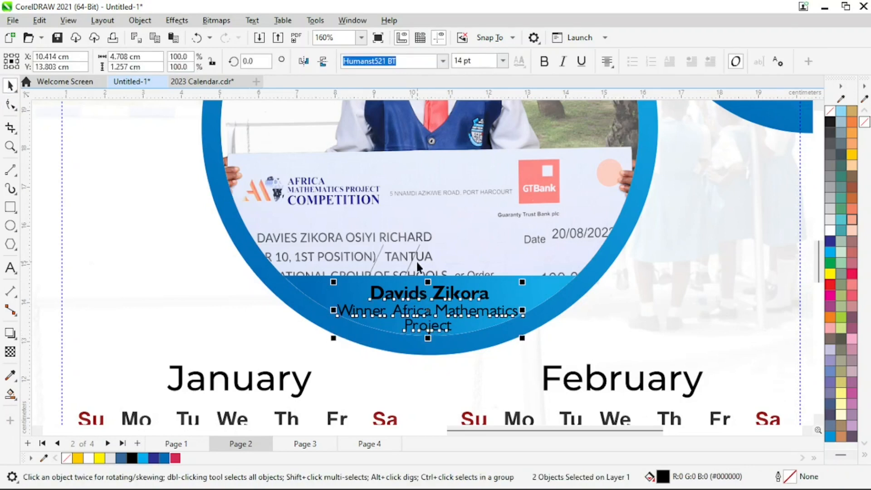
{"action": "key", "text": "Up"}
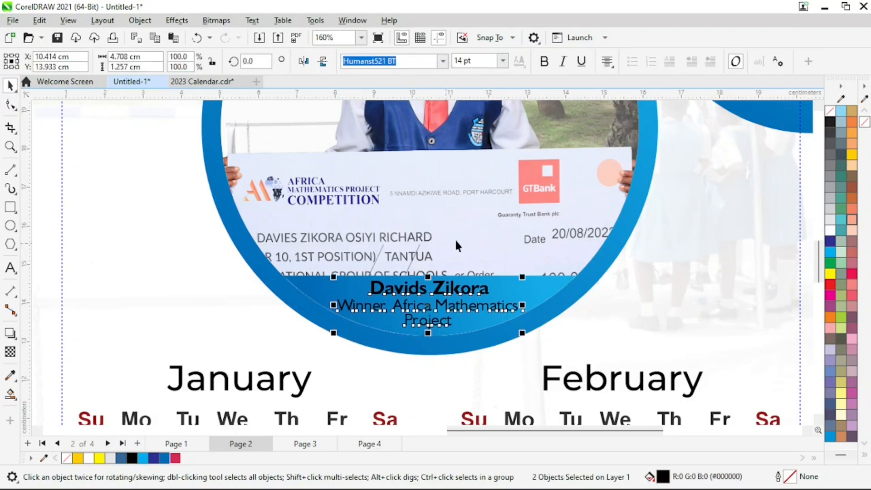
{"action": "key", "text": "z"}
{"action": "right_click", "coordinate": [556, 362]}
{"action": "key", "text": "space"}
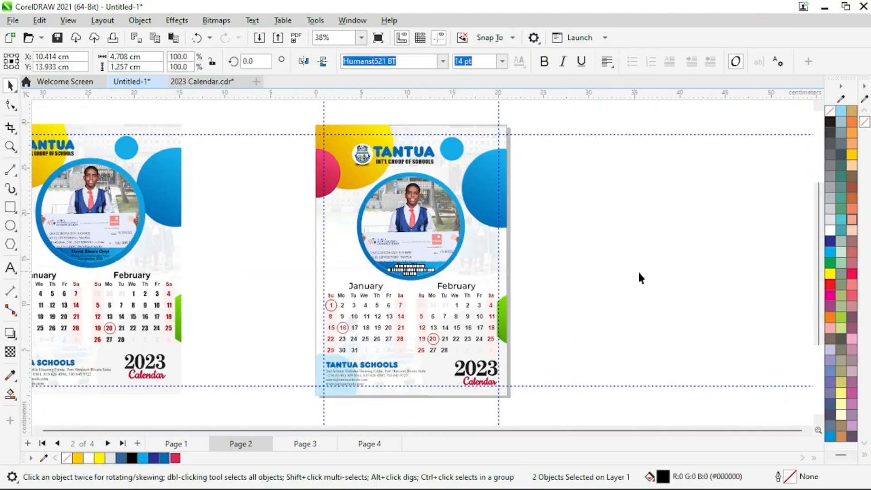
{"action": "left_click", "coordinate": [664, 281]}
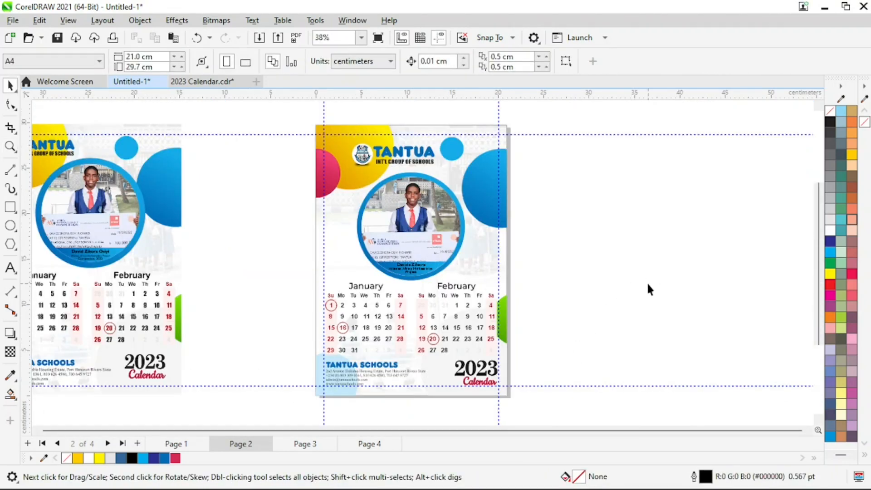
Select all of Page 2's calendar artwork
{"action": "key", "text": "z"}
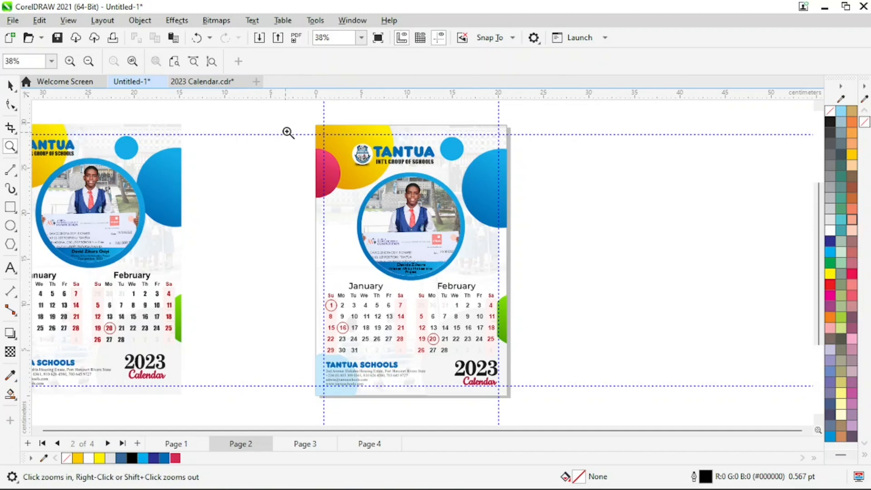
{"action": "left_click_drag", "start_coordinate": [306, 121], "coordinate": [533, 405]}
{"action": "key", "text": "space"}
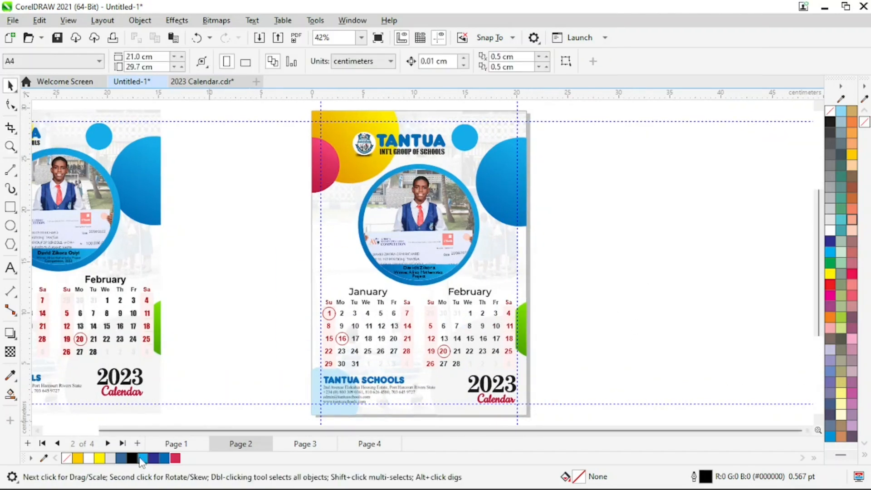
{"action": "left_click", "coordinate": [177, 444]}
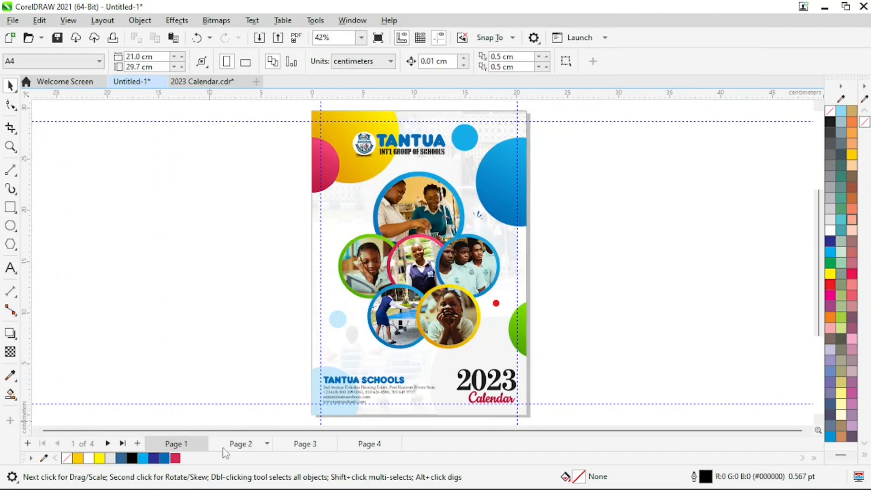
{"action": "left_click", "coordinate": [247, 447]}
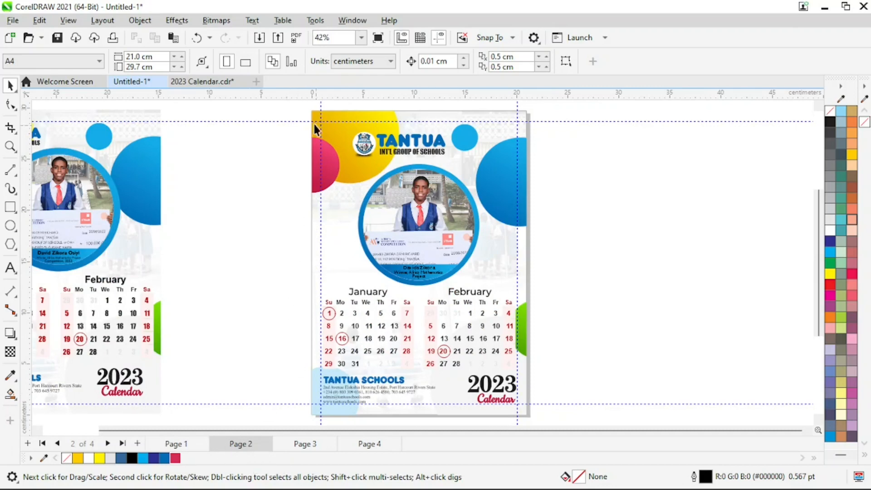
{"action": "scroll", "coordinate": [346, 221], "scroll_direction": "down", "scroll_amount": 1}
{"action": "left_click_drag", "start_coordinate": [290, 109], "coordinate": [548, 424]}
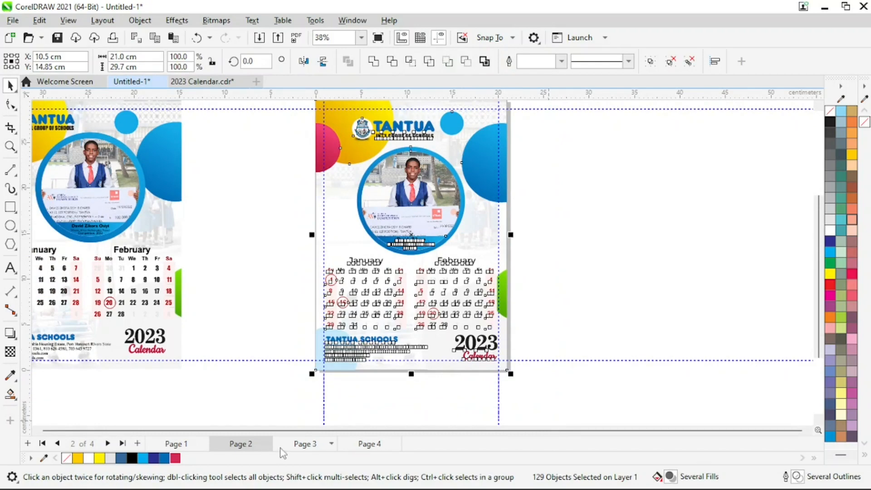
Paste the Page 2 layout onto Page 3, then switch to the 2023 Calendar document
{"action": "left_click", "coordinate": [301, 444]}
{"action": "key", "text": "ctrl+v"}
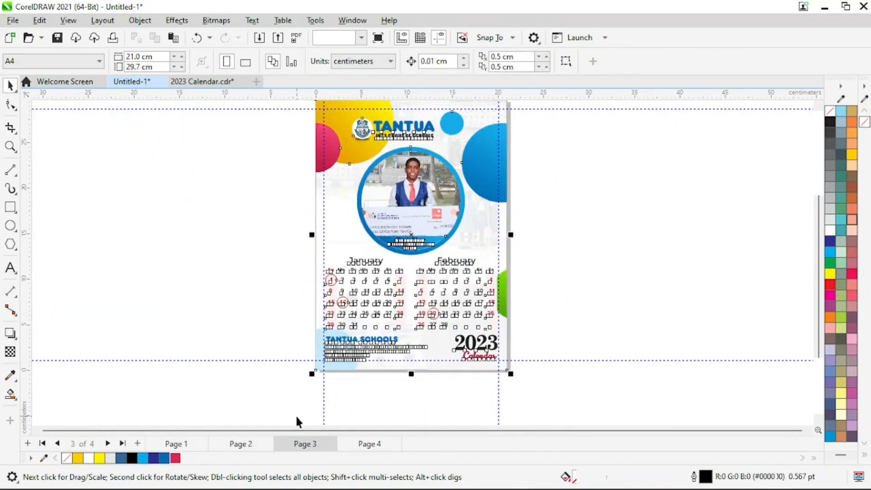
{"action": "left_click", "coordinate": [571, 299]}
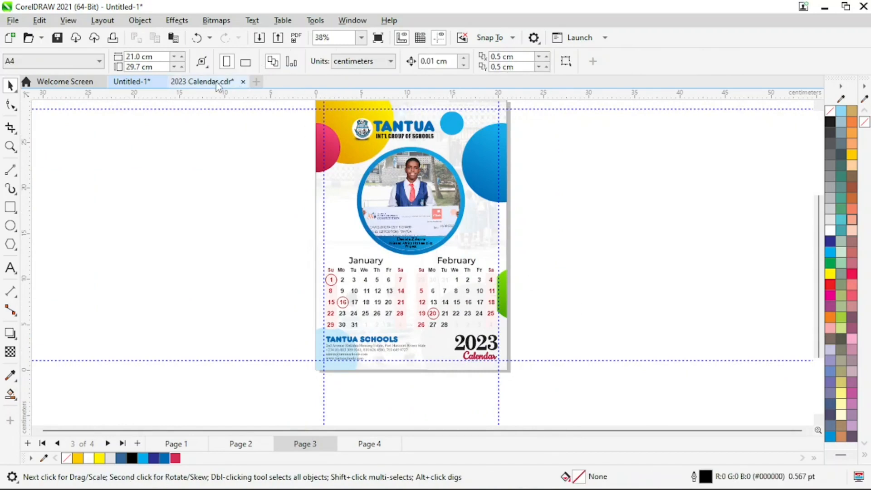
{"action": "left_click", "coordinate": [202, 81]}
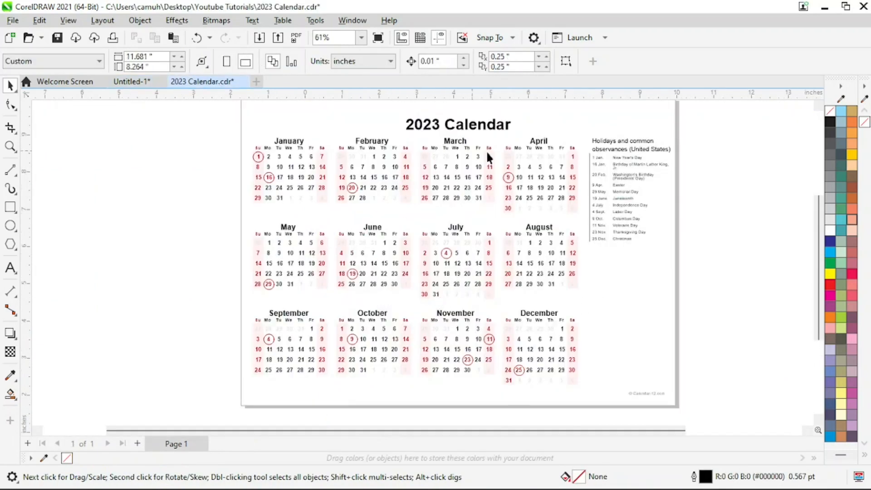
Switch back to the Untitled-1 Tantua calendar document
{"action": "left_click", "coordinate": [132, 82]}
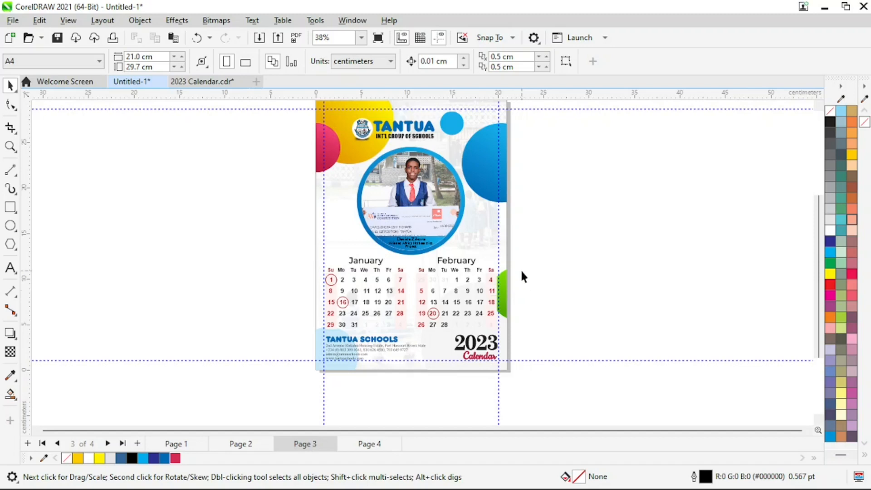
Return to Page 2 and zoom in on its calendar layout
{"action": "left_click", "coordinate": [249, 443]}
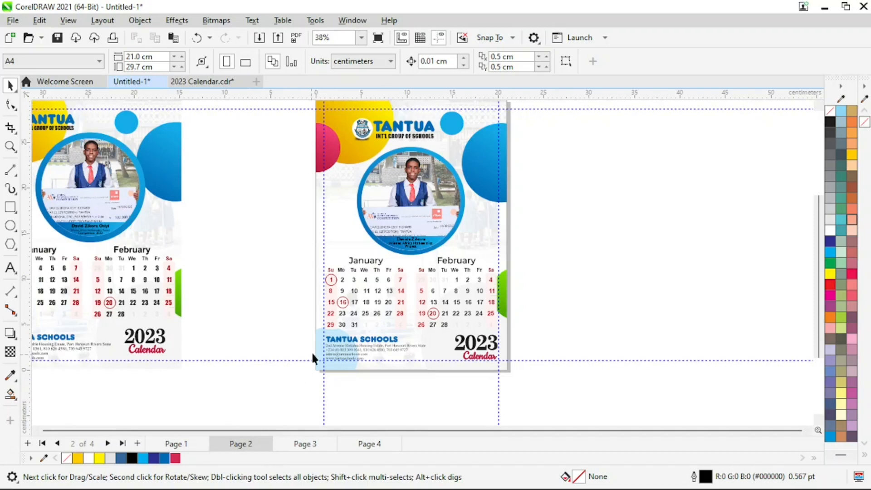
{"action": "key", "text": "z"}
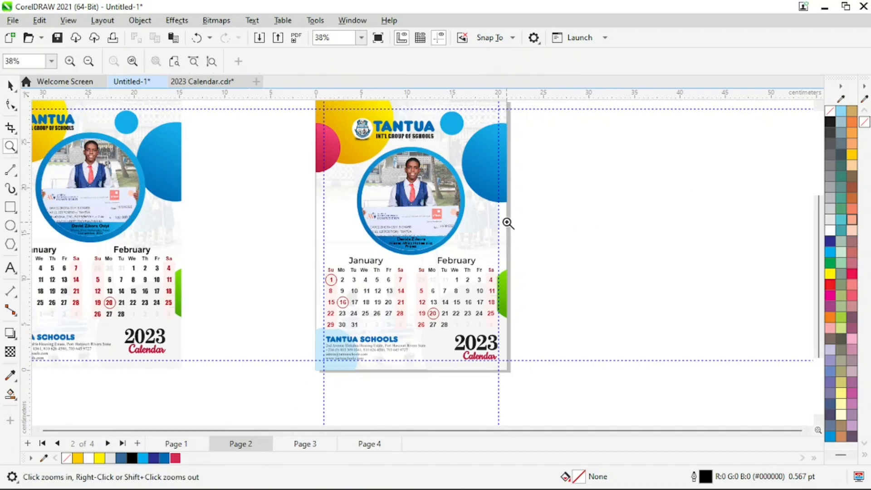
{"action": "right_click", "coordinate": [508, 224]}
{"action": "left_click_drag", "start_coordinate": [405, 134], "coordinate": [646, 386]}
Select the TANTUA logo and nudge it up one increment
{"action": "key", "text": "space"}
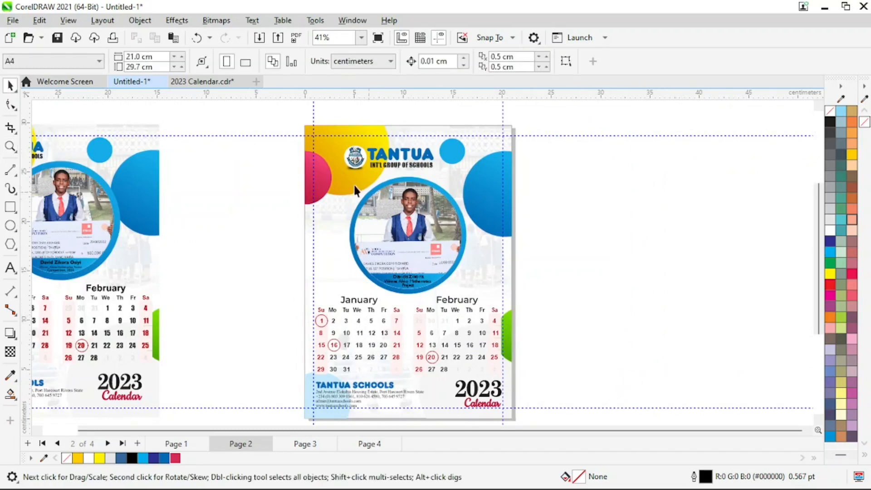
{"action": "left_click_drag", "start_coordinate": [437, 177], "coordinate": [442, 177]}
{"action": "key", "text": "Up"}
{"action": "key", "text": "Up"}
{"action": "key", "text": "Up"}
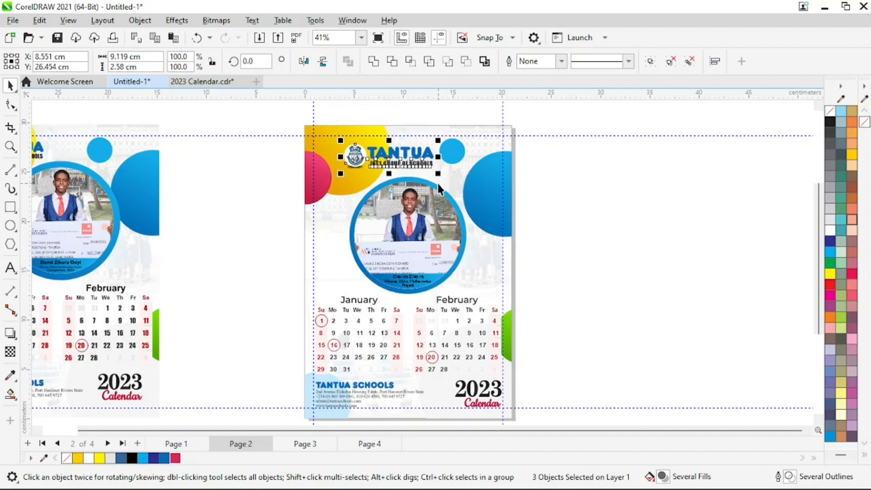